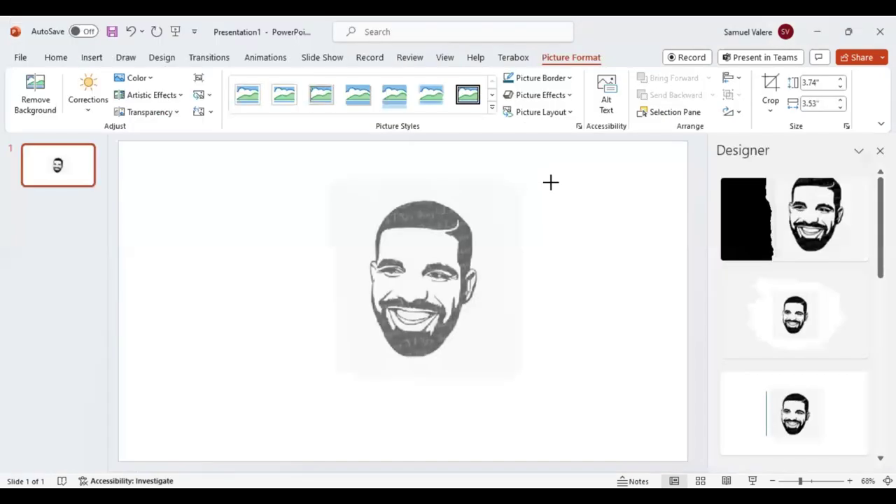
Nudge the portrait lower and enlarge it to 7.34" by 6.93".
click(735, 341)
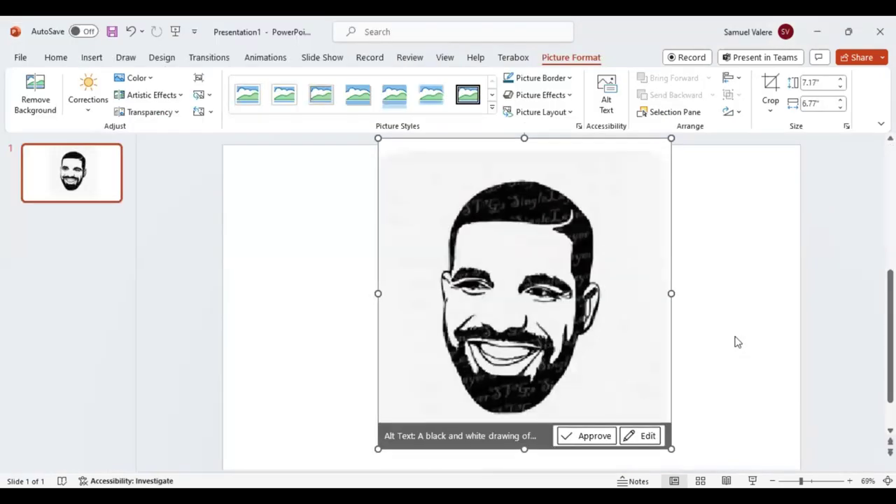
mouse_move(498, 306)
mouse_down()
mouse_move(484, 321)
mouse_move(484, 308)
mouse_up()
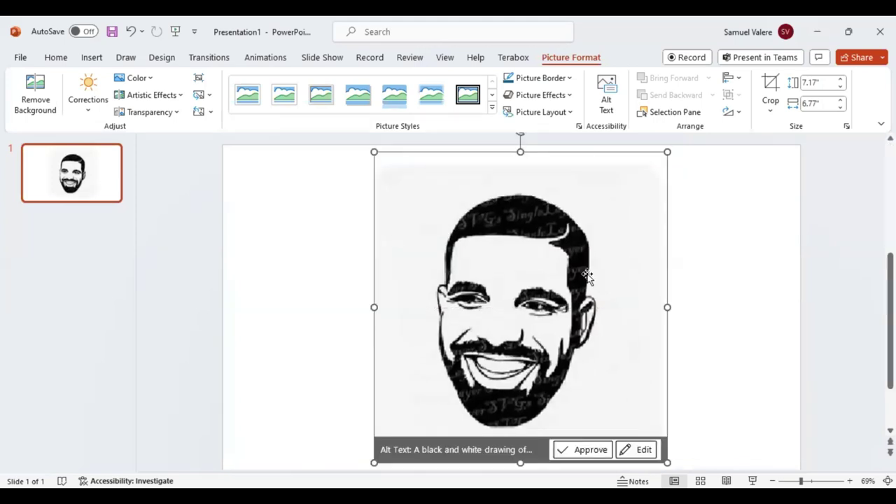
drag(369, 466, 363, 466)
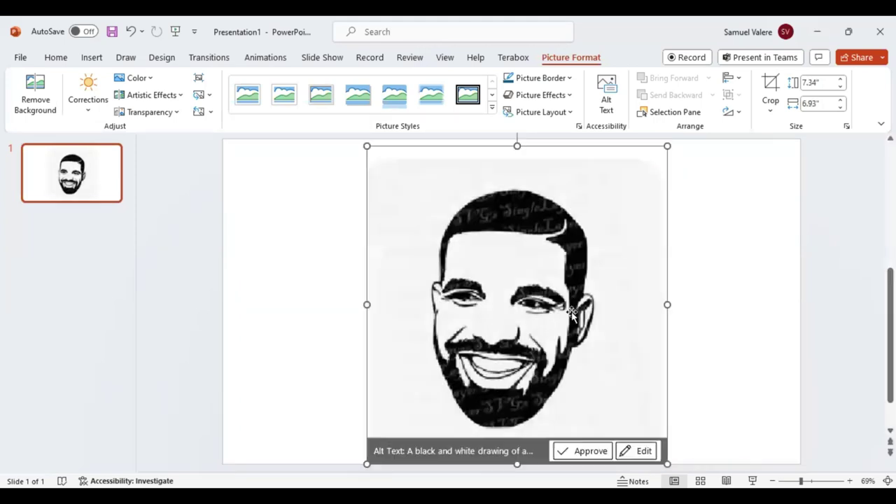
click(807, 473)
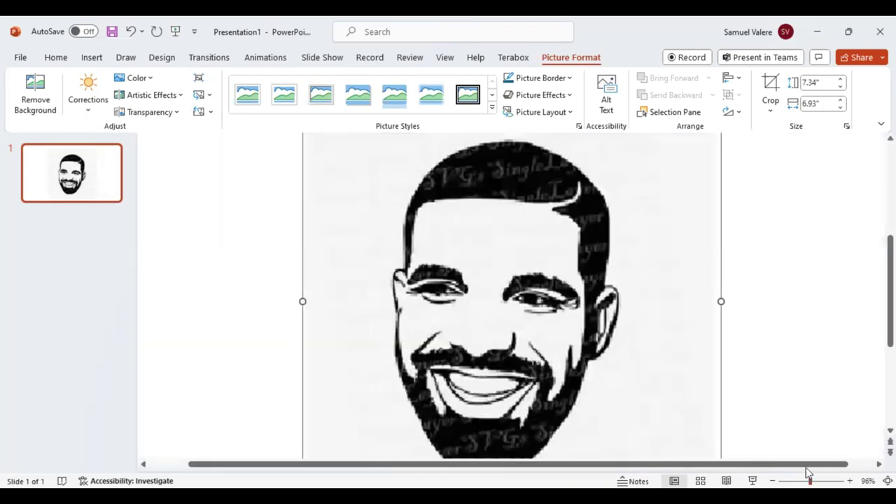
drag(809, 473, 806, 474)
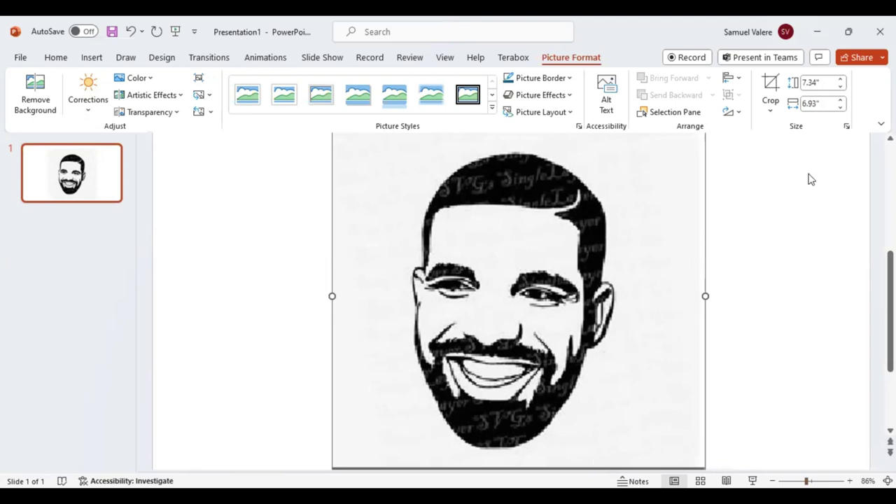
Set the portrait's picture transparency to 24% so black areas turn grey.
click(771, 241)
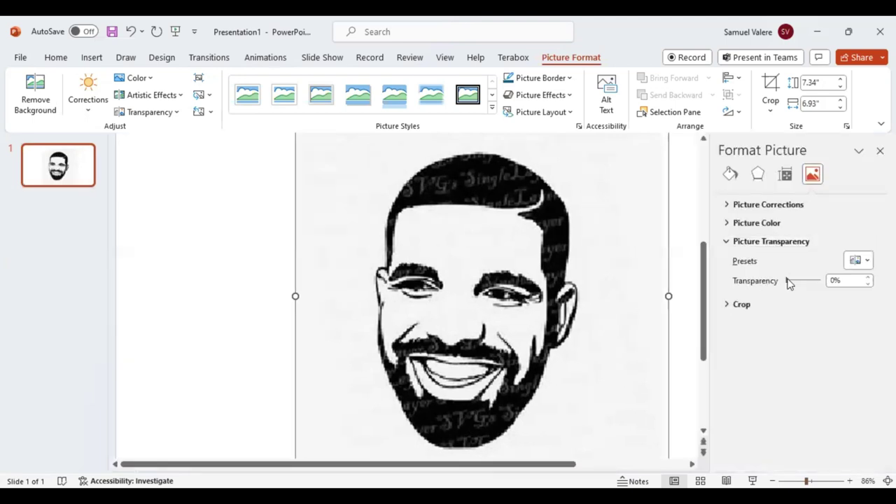
drag(789, 282, 797, 284)
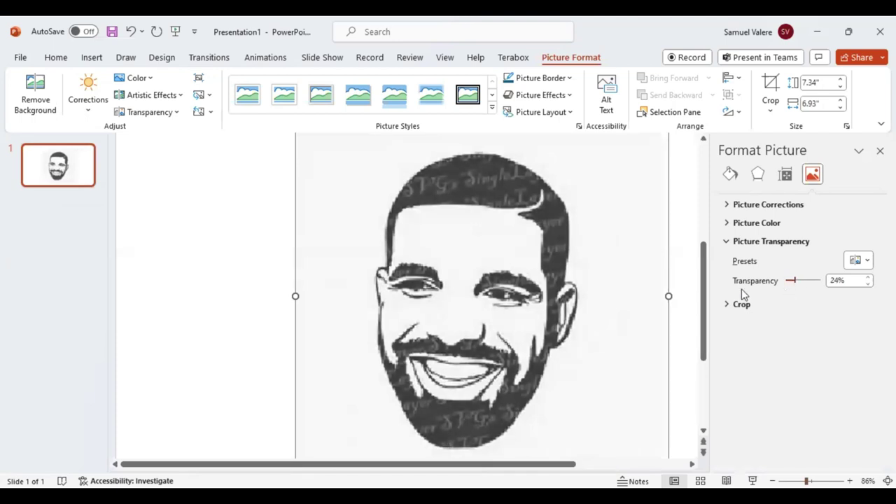
click(90, 61)
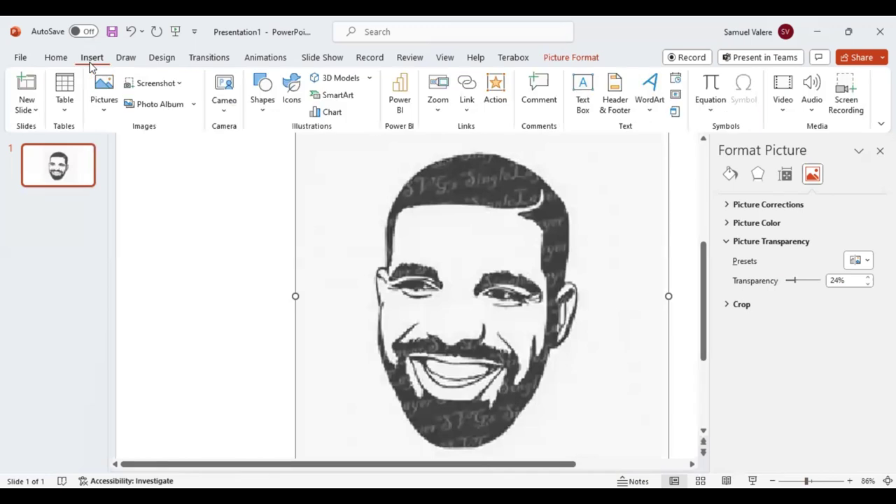
Trace a freeform outline over the face's skin: forehead, cheeks and around the mouth.
click(260, 103)
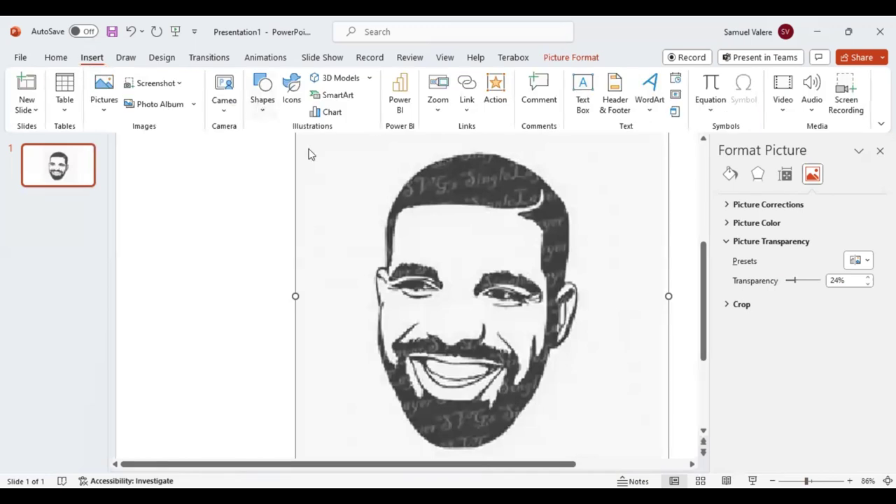
click(284, 161)
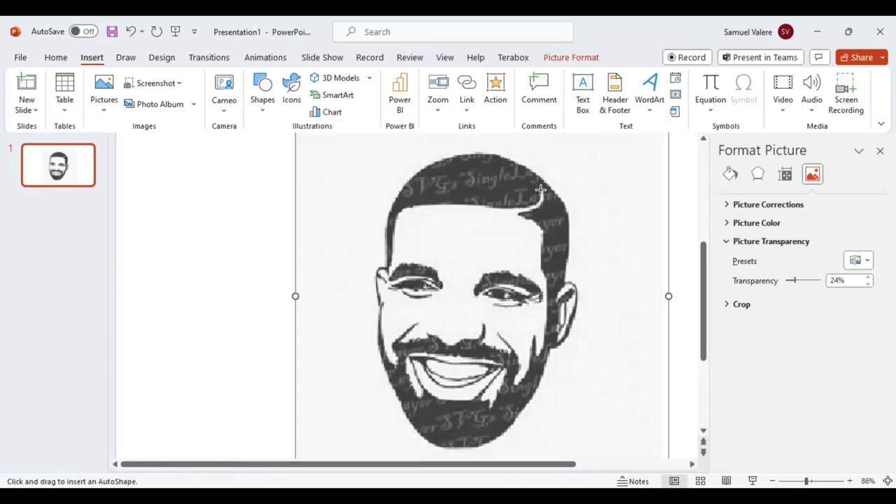
drag(541, 189, 529, 203)
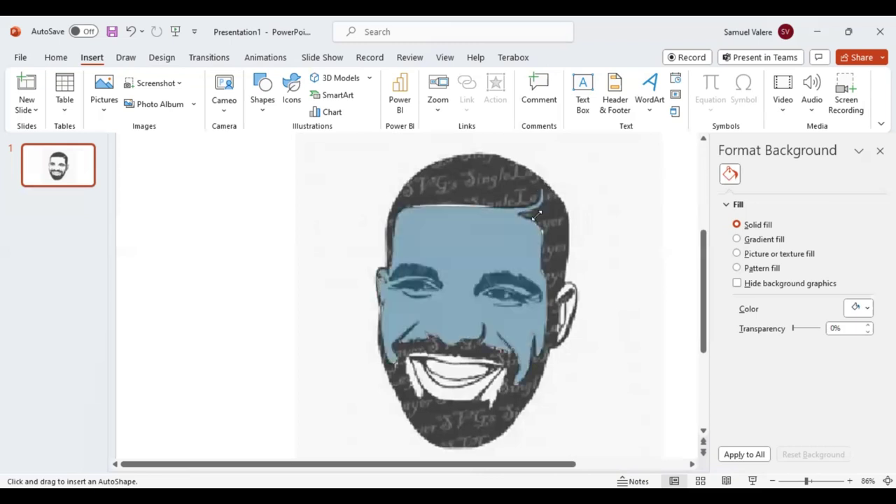
Close the face shape, adjust one of its points, and set its fill transparency to 100%.
click(536, 214)
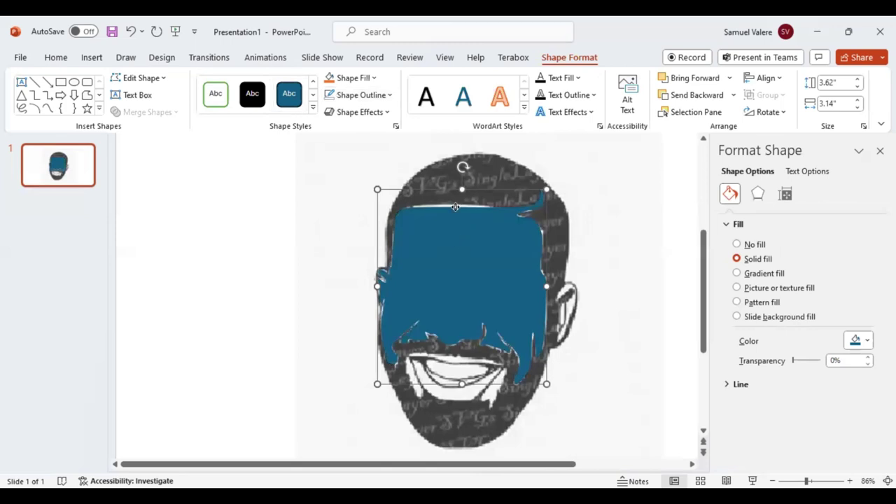
right_click(455, 207)
click(455, 206)
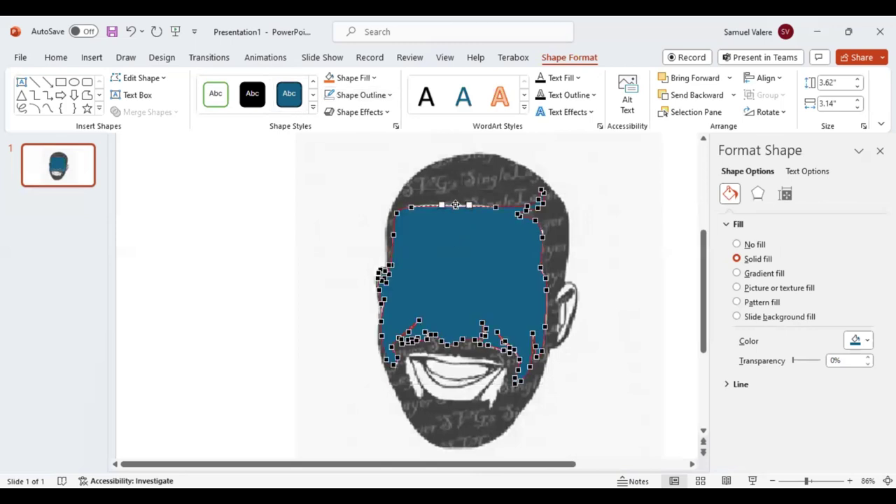
click(465, 242)
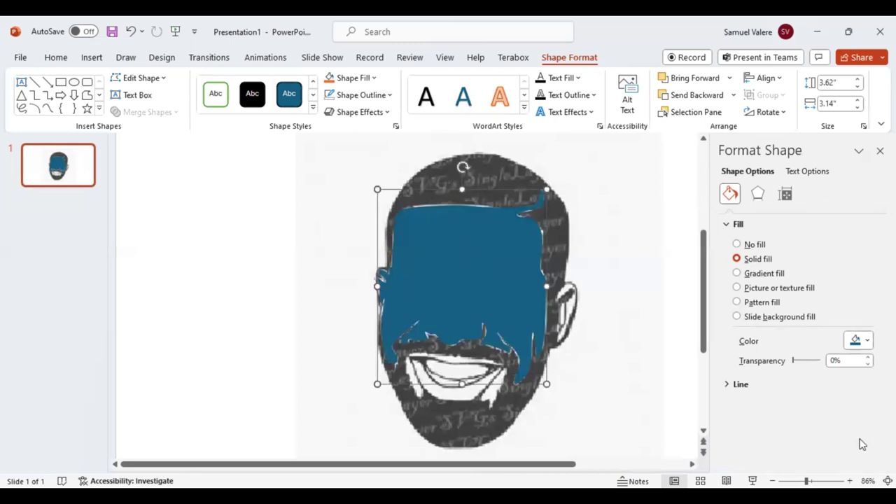
click(826, 363)
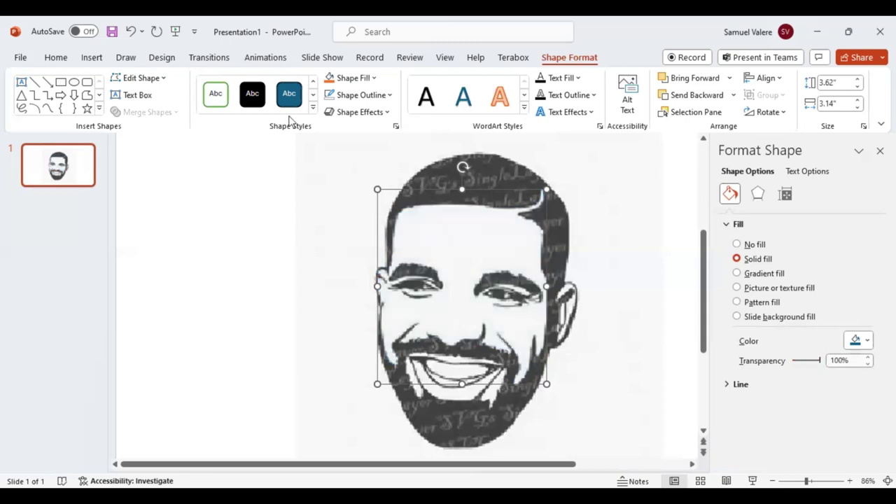
click(47, 109)
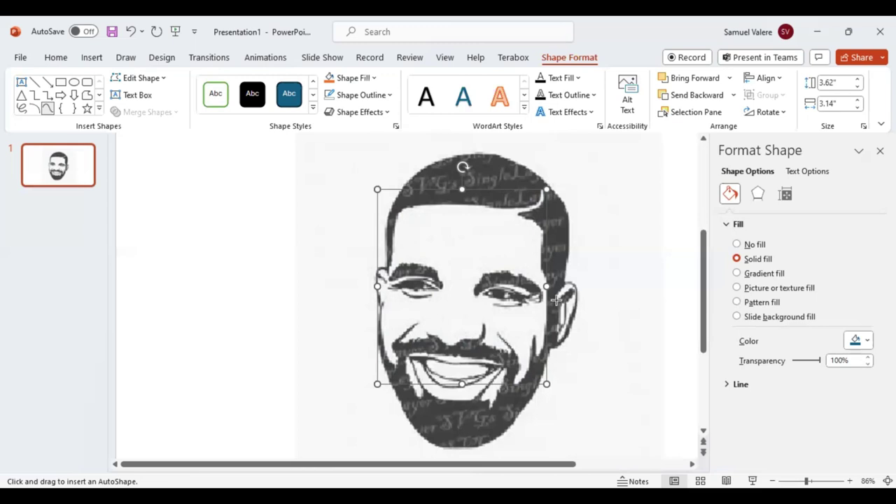
Trace a white-filled freeform shape over the ear on the right side of the face.
key(Escape)
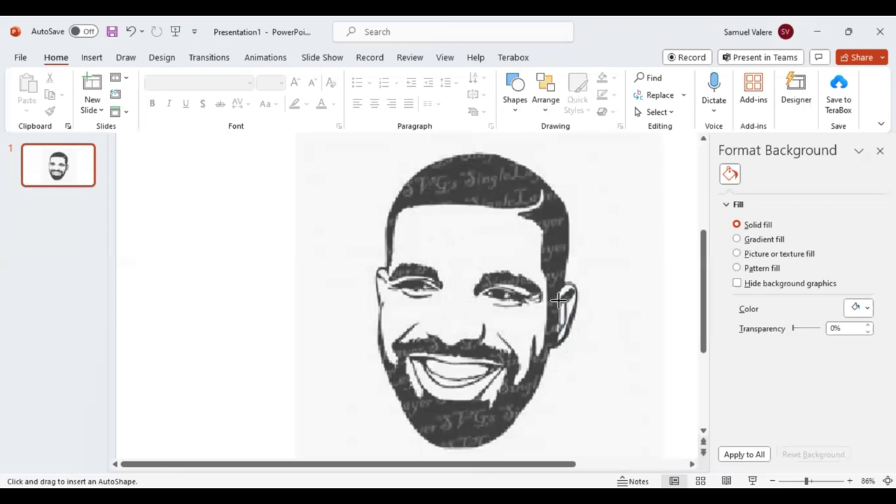
double_click(557, 300)
click(560, 306)
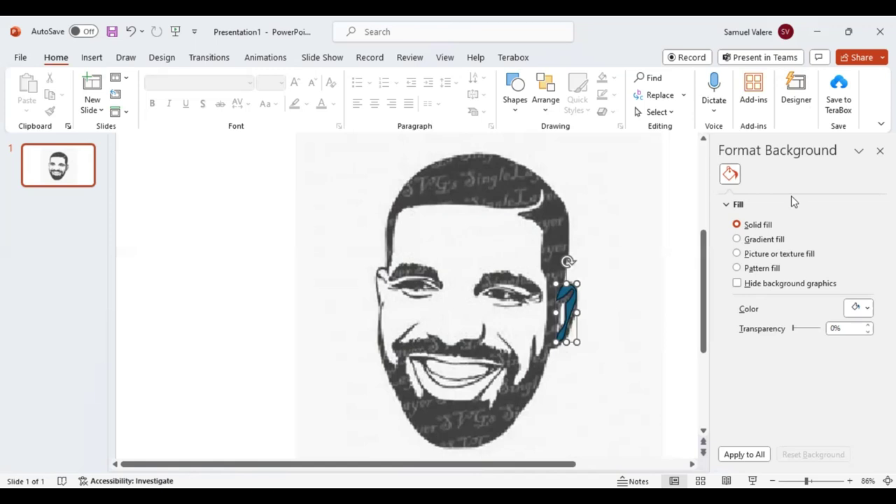
click(644, 296)
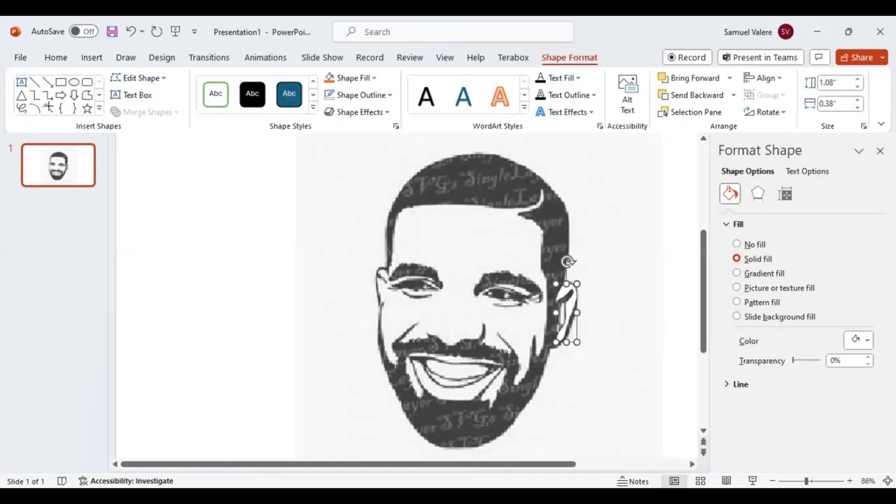
click(48, 108)
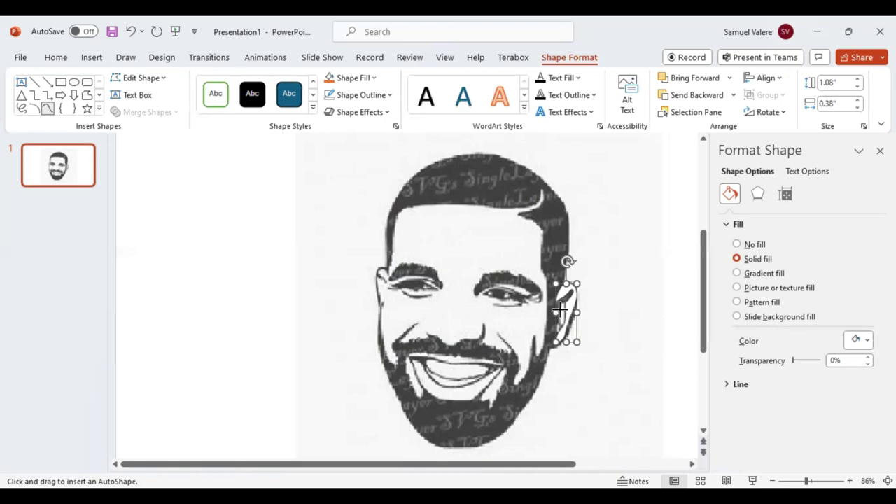
Draw a thin white freeform stroke inside the ear to define its inner detail.
key(Escape)
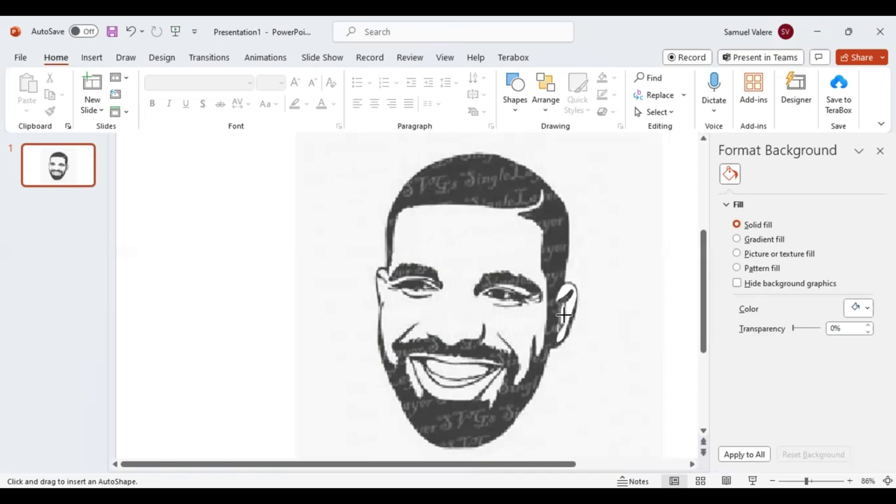
drag(562, 324, 565, 302)
double_click(563, 302)
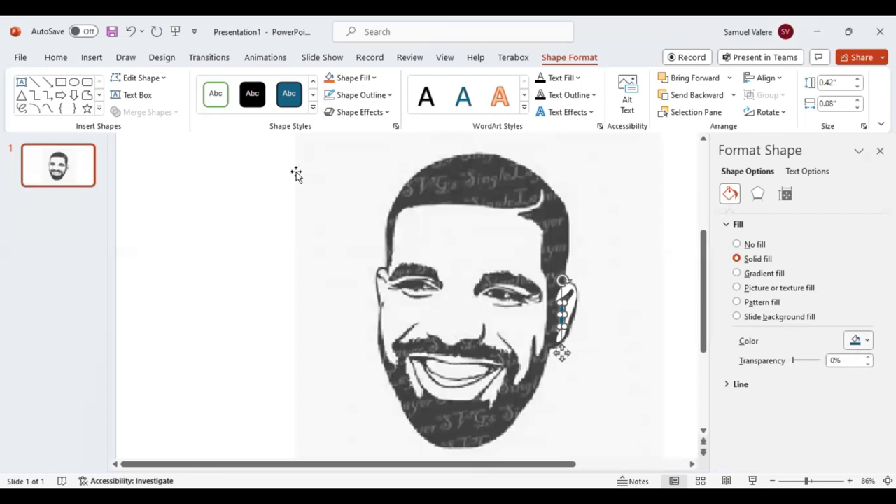
click(47, 108)
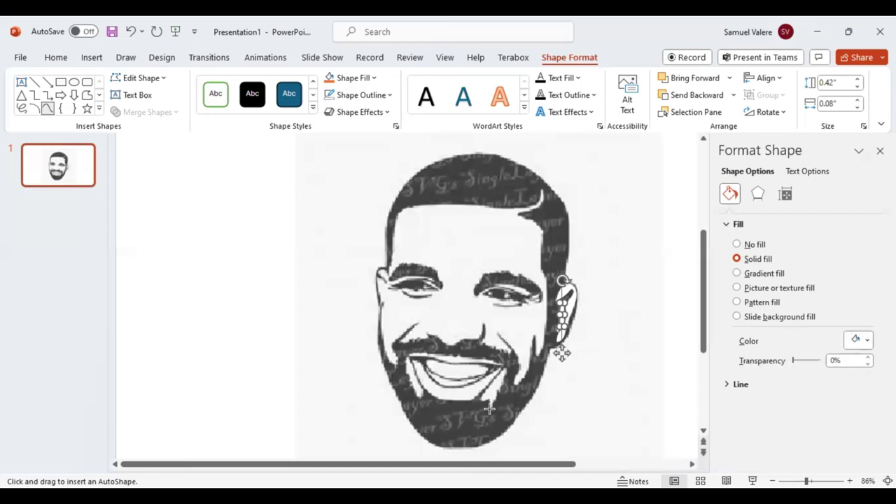
key(Escape)
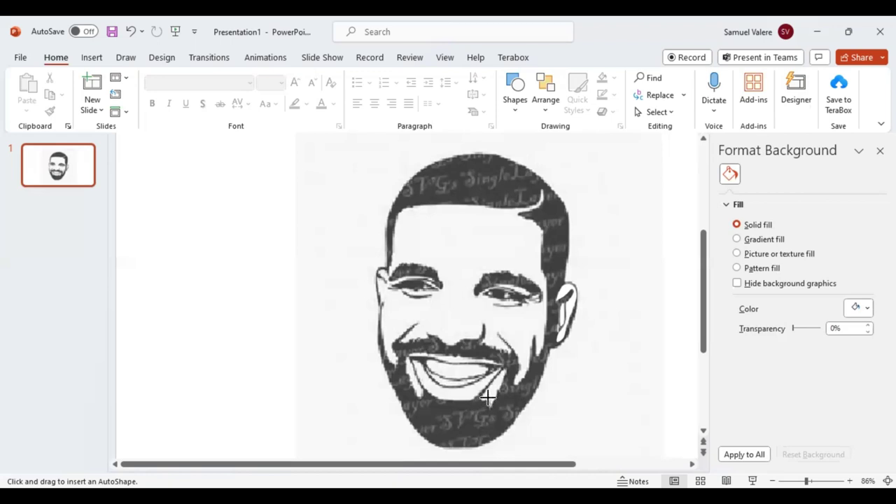
Trace a small white wedge highlight in the beard just right of the smile.
drag(490, 400, 488, 408)
double_click(488, 408)
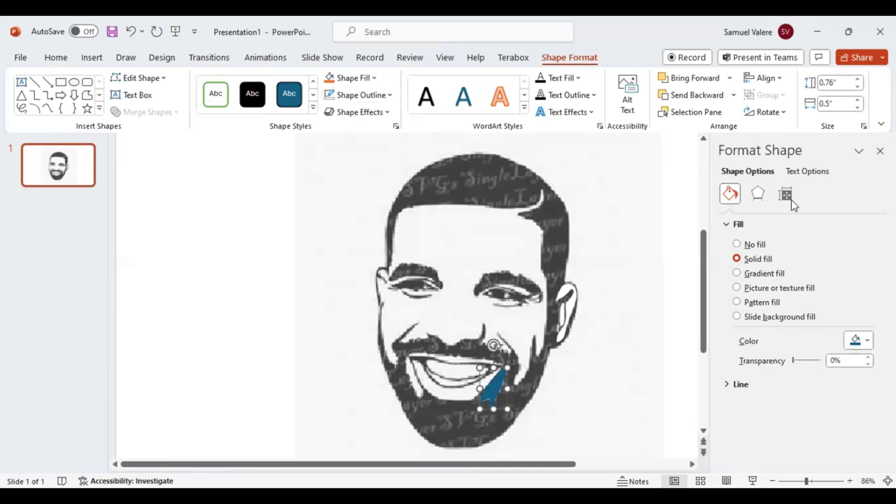
click(47, 109)
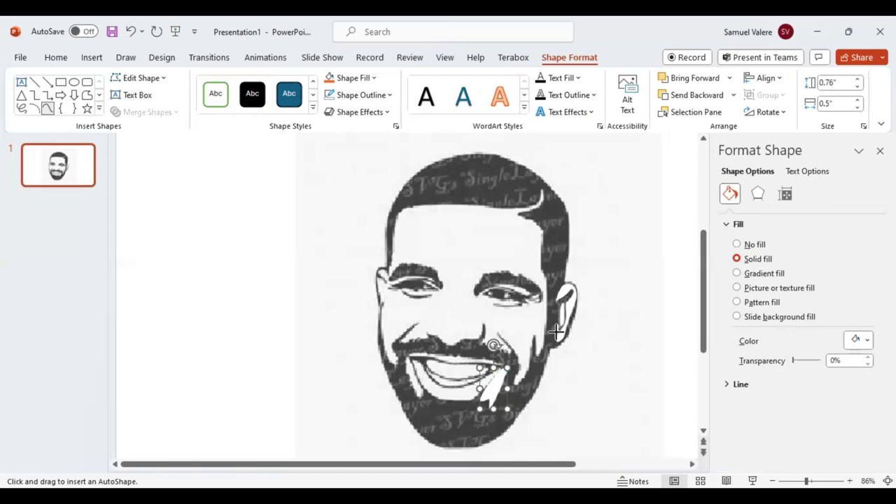
key(Escape)
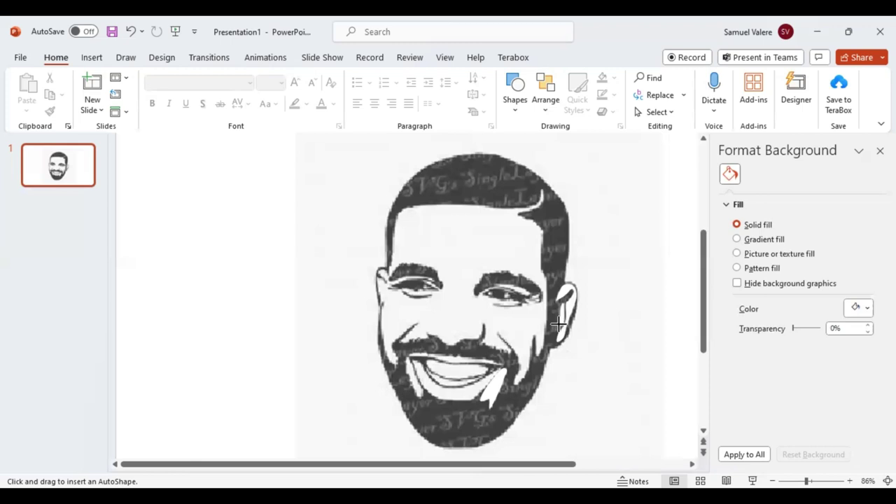
drag(558, 324, 566, 326)
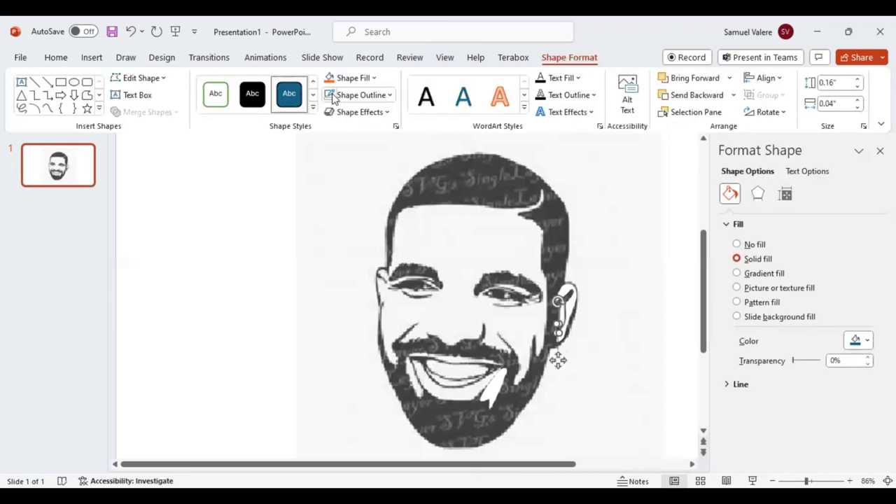
click(868, 342)
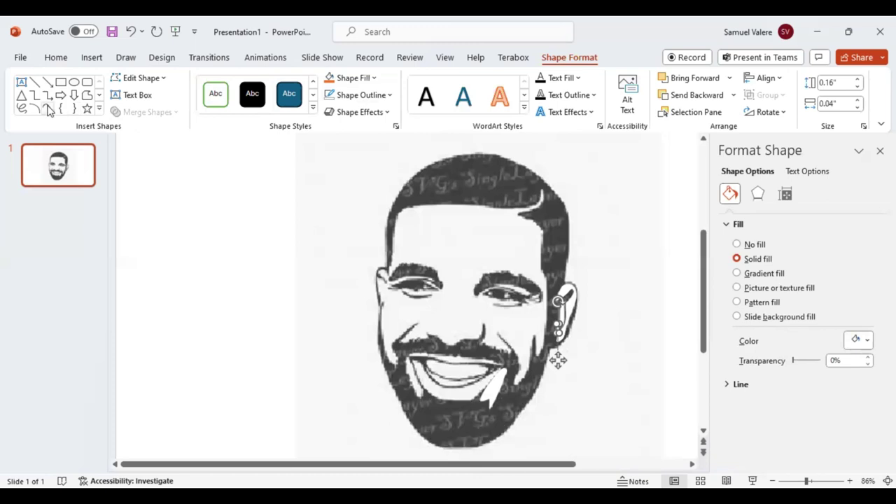
click(47, 109)
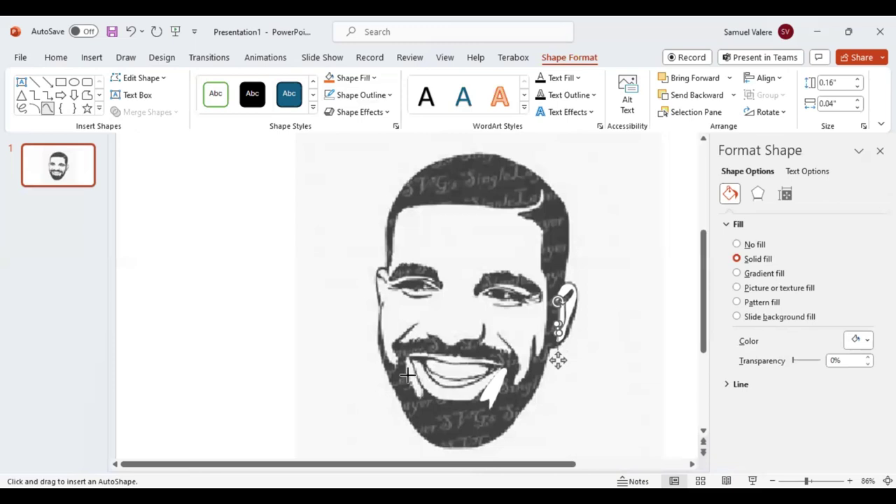
key(Delete)
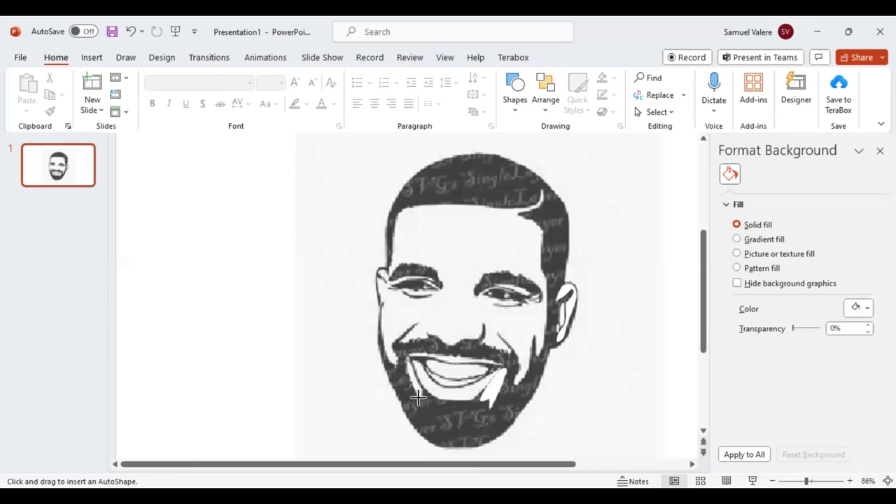
Draw a thin white curved stroke along the left corner of the mouth.
drag(408, 362, 416, 395)
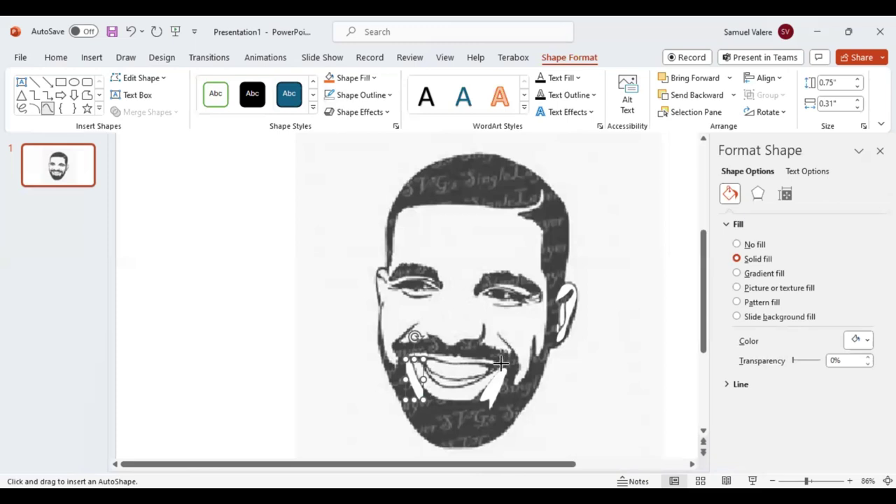
key(Escape)
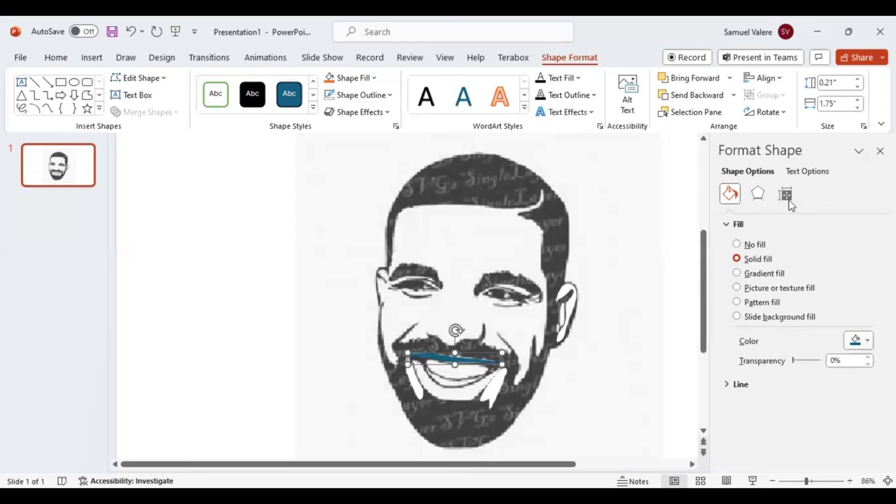
Trace a thin curved shape along the upper lip line.
click(49, 109)
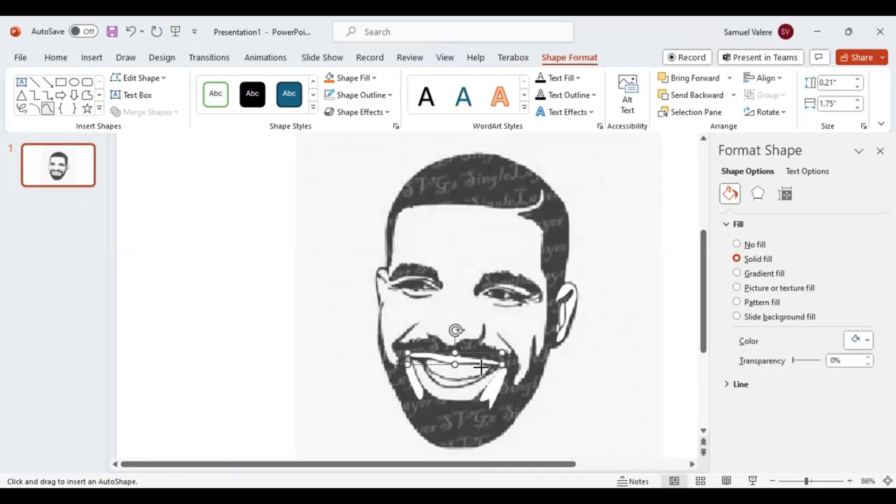
click(481, 366)
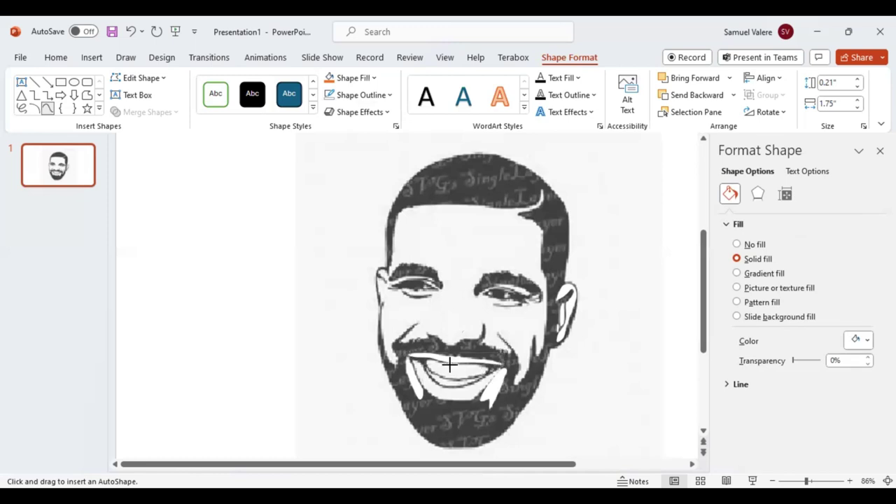
key(Escape)
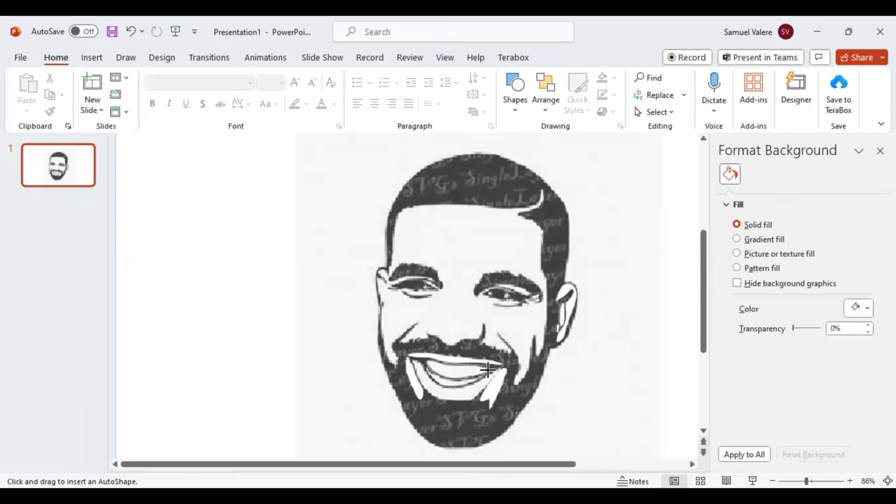
Close the white teeth shape inside the mouth and start the lower lip curve.
double_click(488, 369)
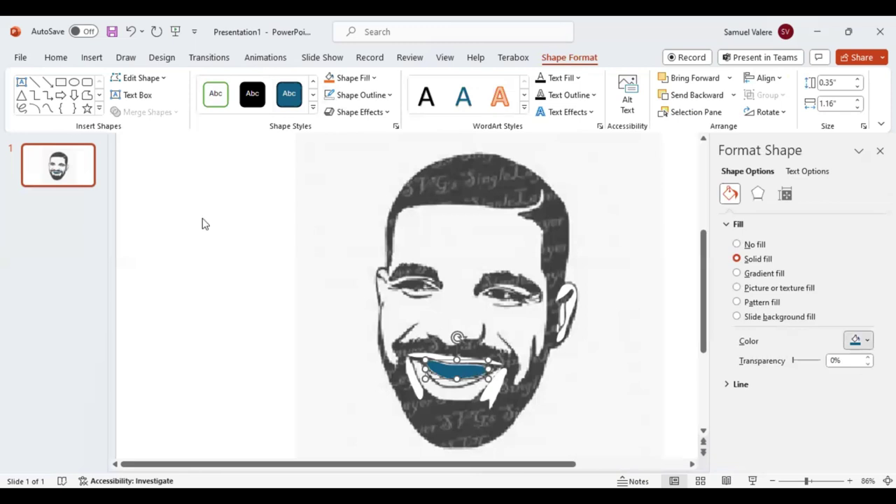
click(47, 108)
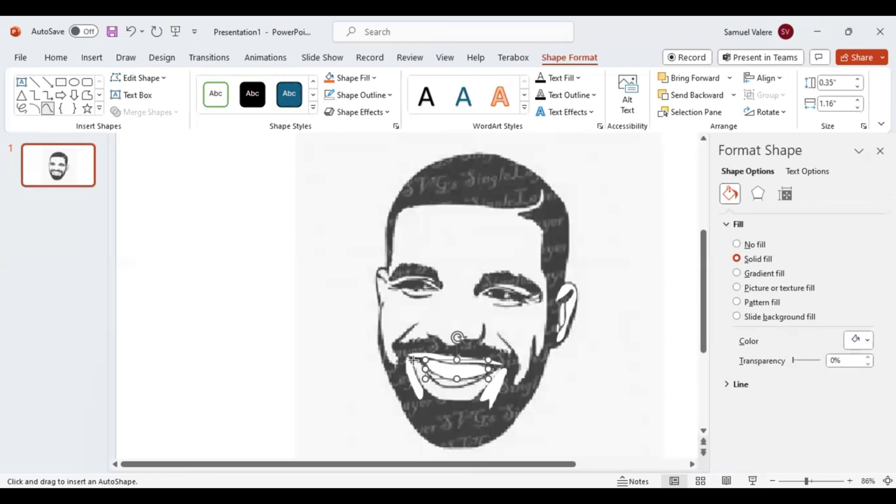
click(414, 365)
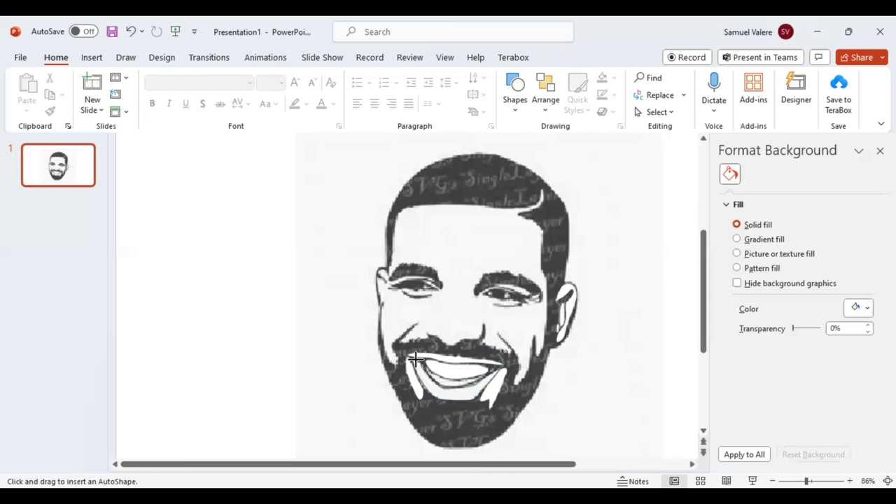
Close the curved lower-lip crescent under the teeth and tidy the stroke at the mouth's right corner.
click(413, 359)
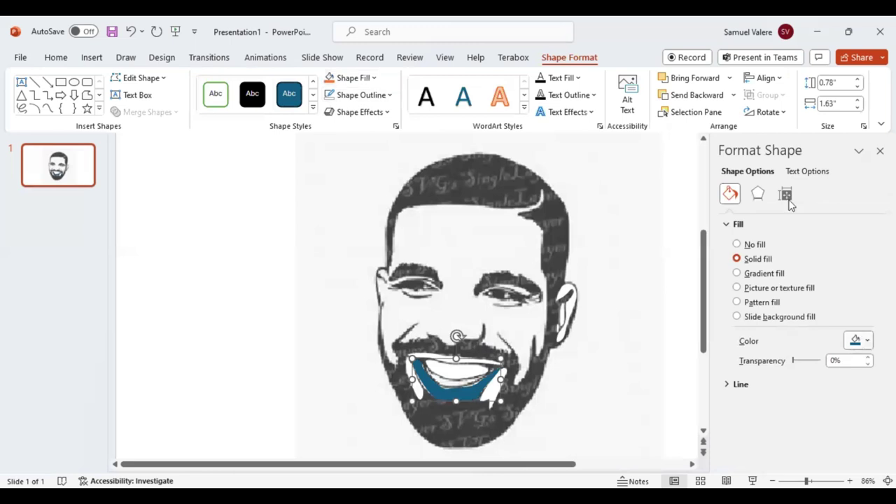
key(Delete)
click(495, 396)
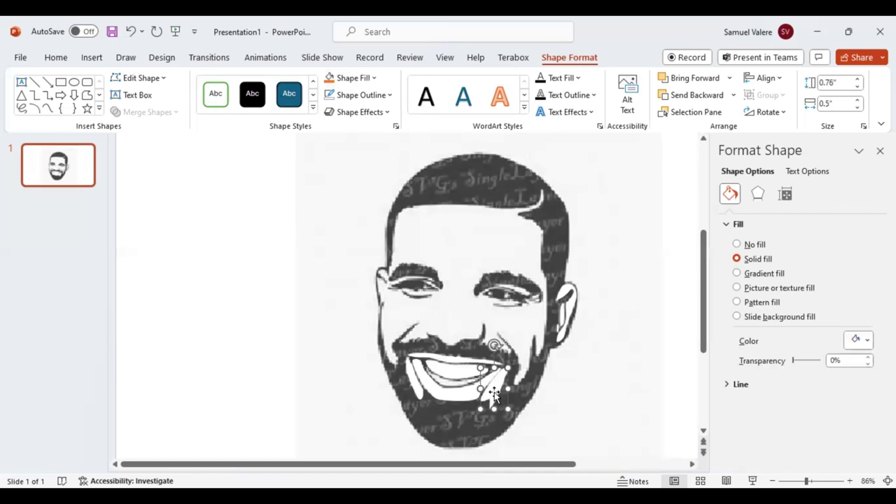
click(47, 108)
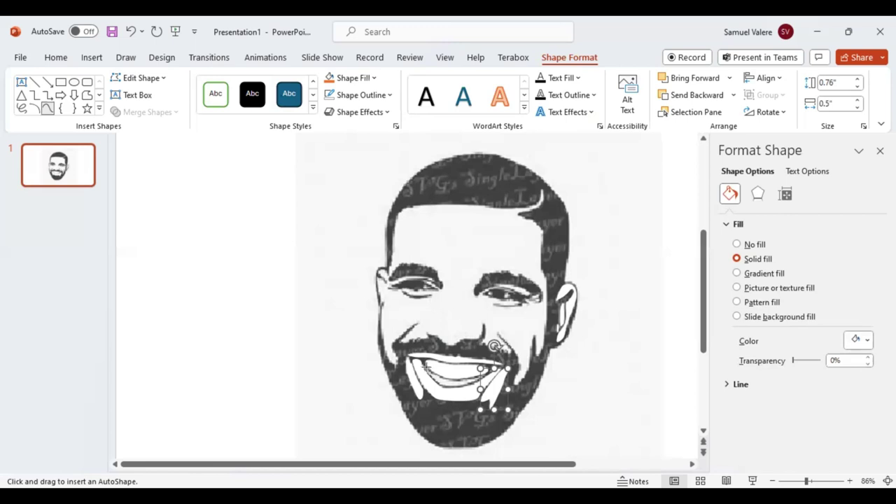
key(Escape)
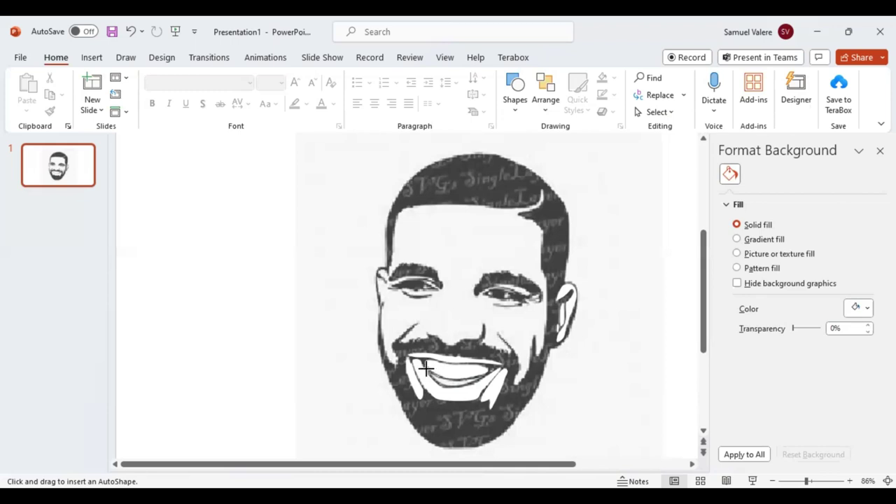
Draw a white curved lower-teeth shape inside the mouth, between the lip and smile.
drag(425, 368, 487, 387)
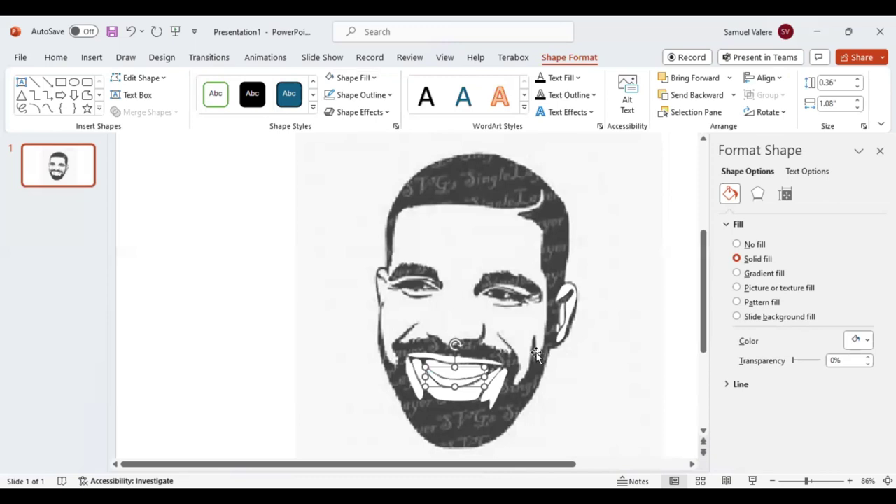
click(47, 108)
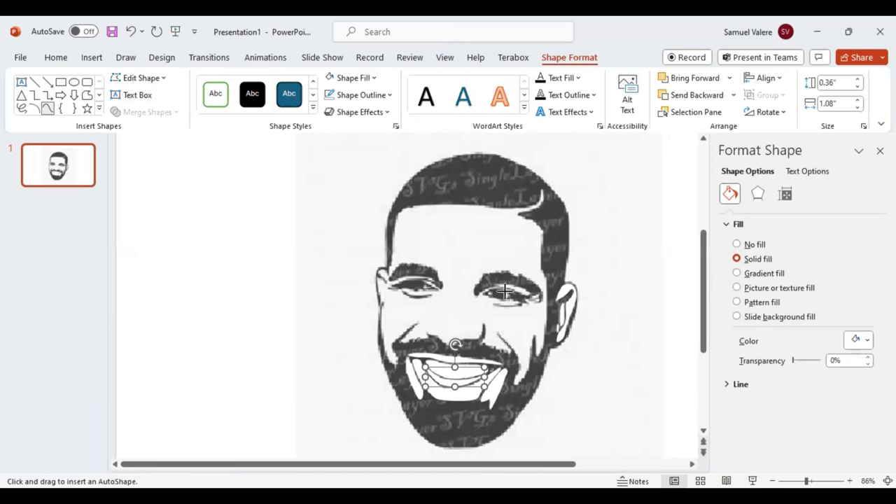
key(Delete)
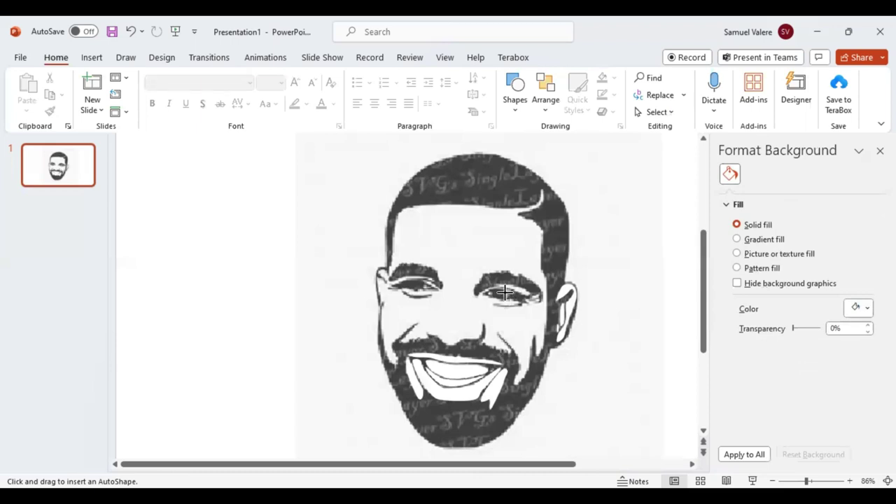
Add a tiny white catchlight dot to the right eye.
drag(504, 293, 511, 300)
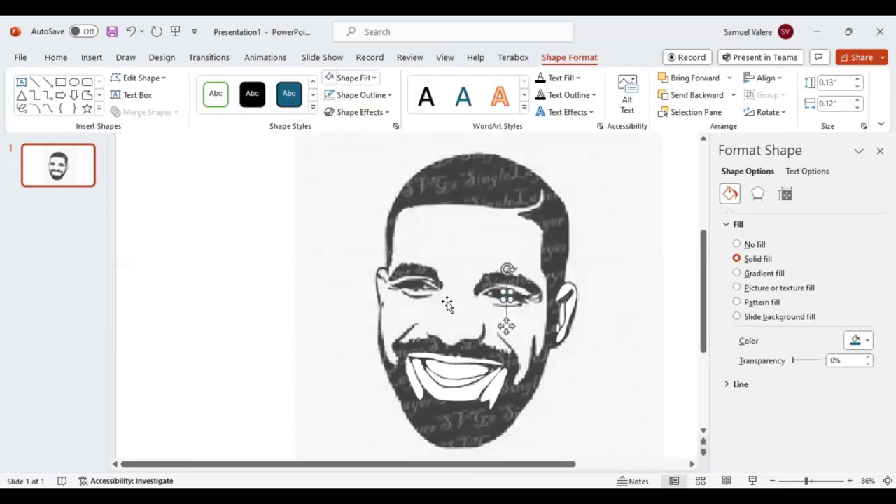
click(47, 107)
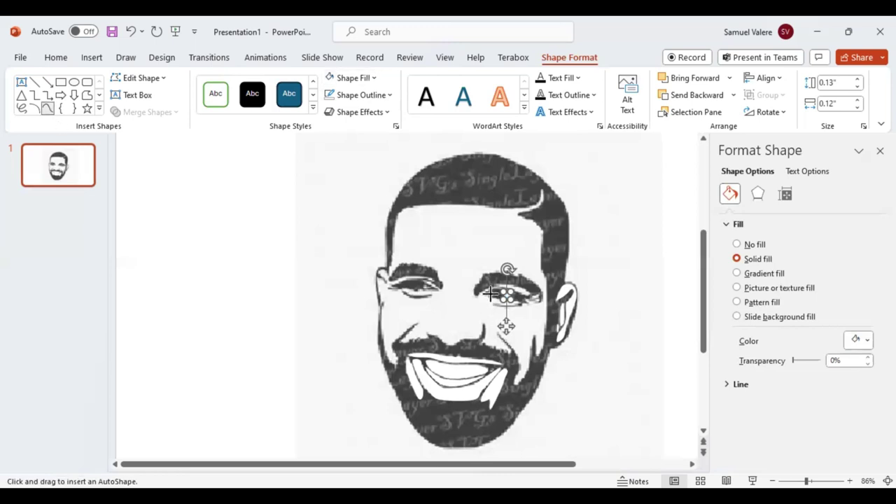
click(488, 293)
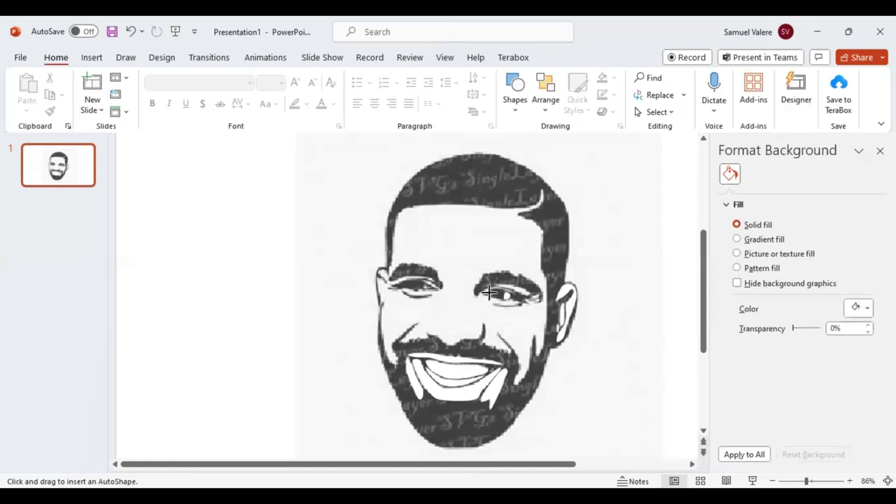
click(488, 293)
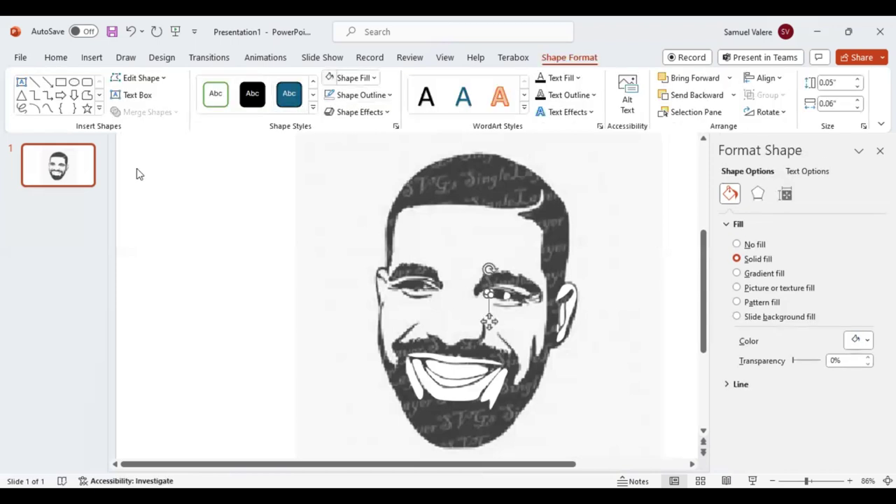
click(47, 108)
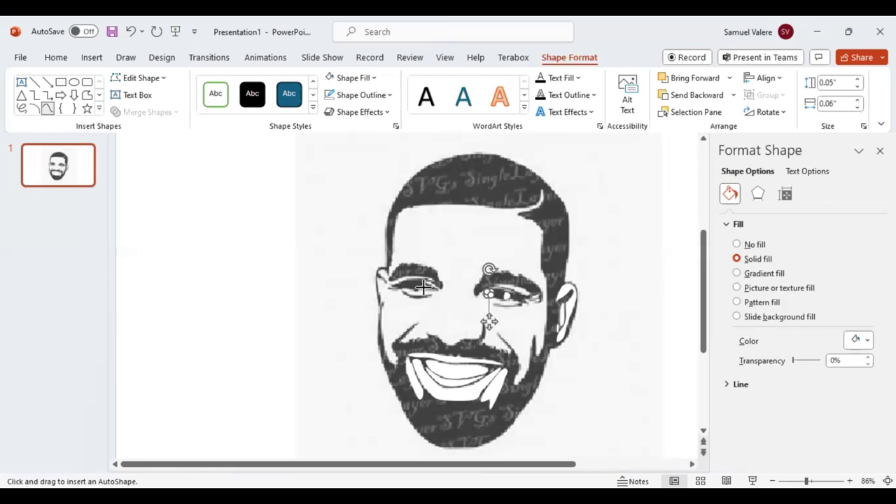
key(Escape)
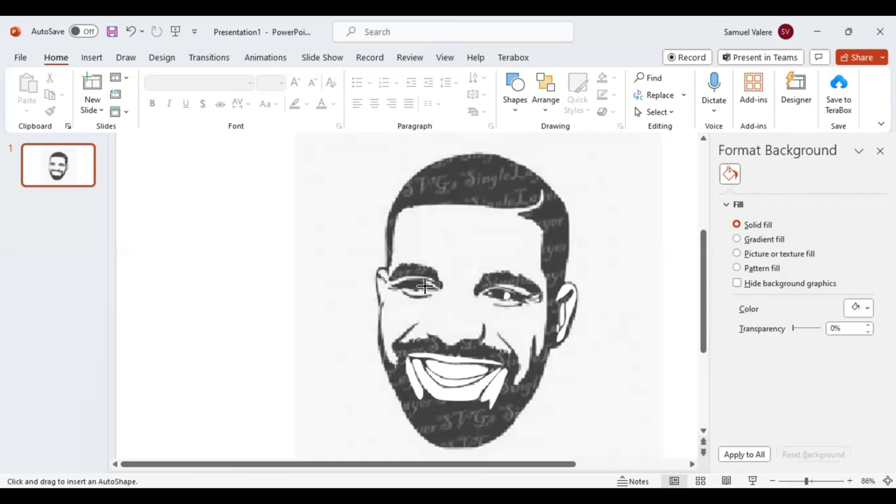
Delete the stray small shape sitting by the left eye.
key(ctrl+y)
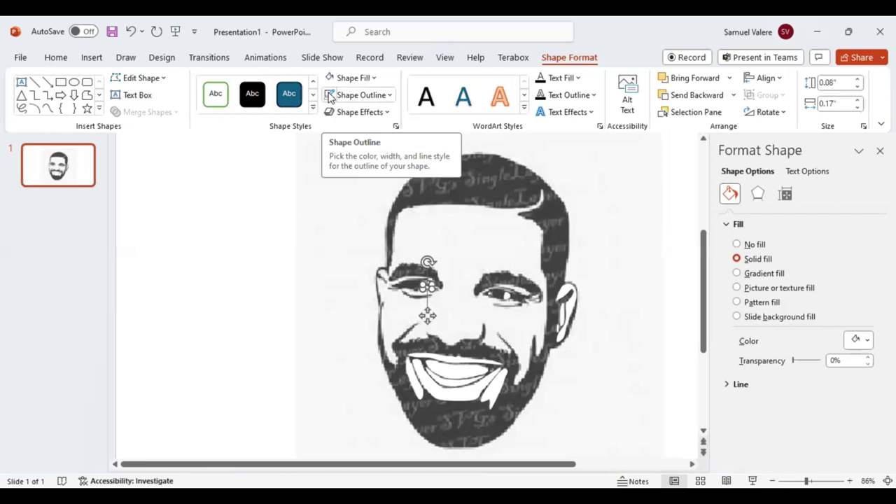
click(48, 109)
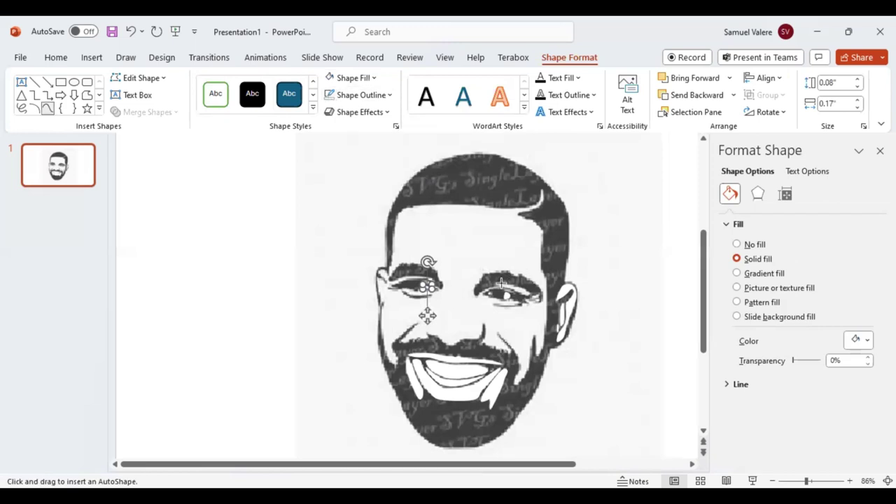
key(Delete)
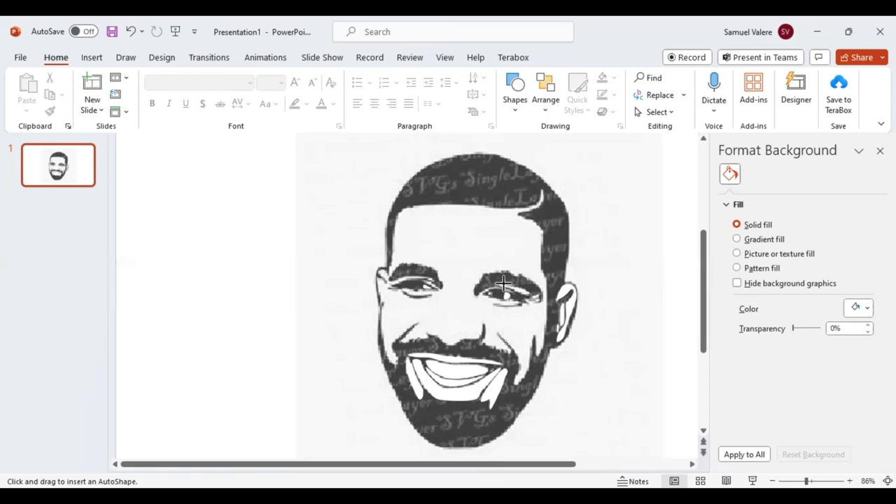
Draw a small freeform over the right eye and fill it white.
drag(504, 283, 536, 293)
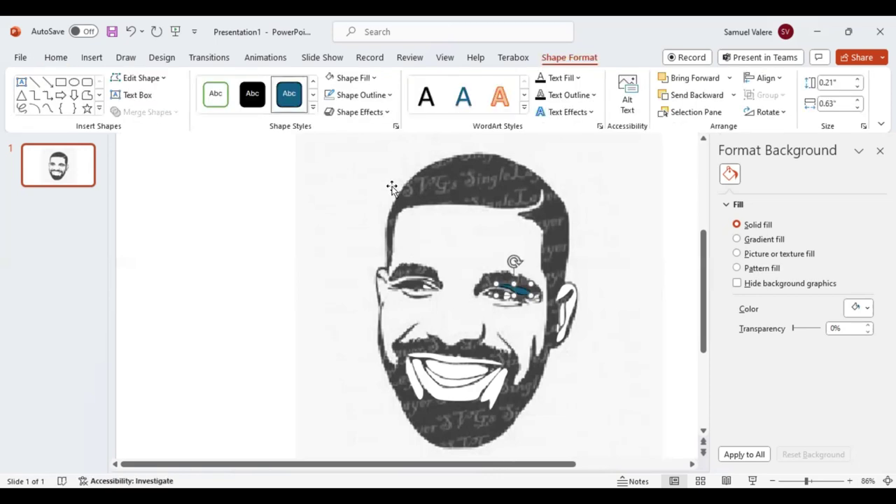
click(331, 79)
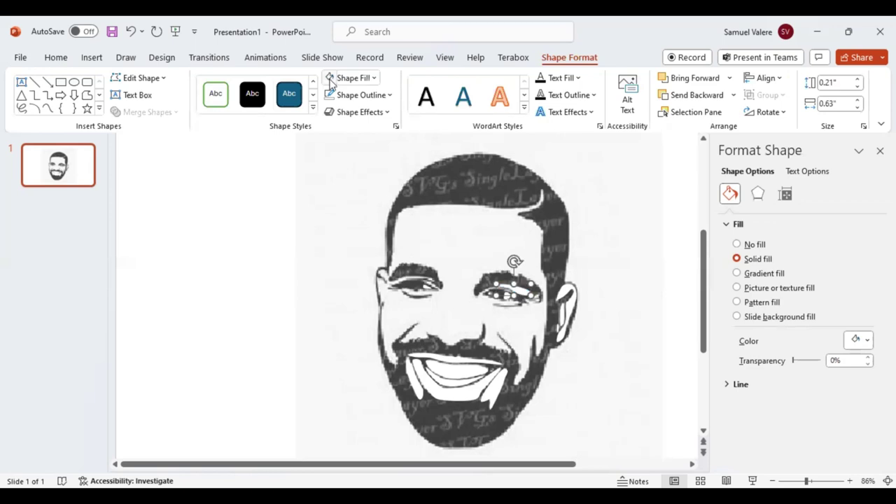
click(48, 110)
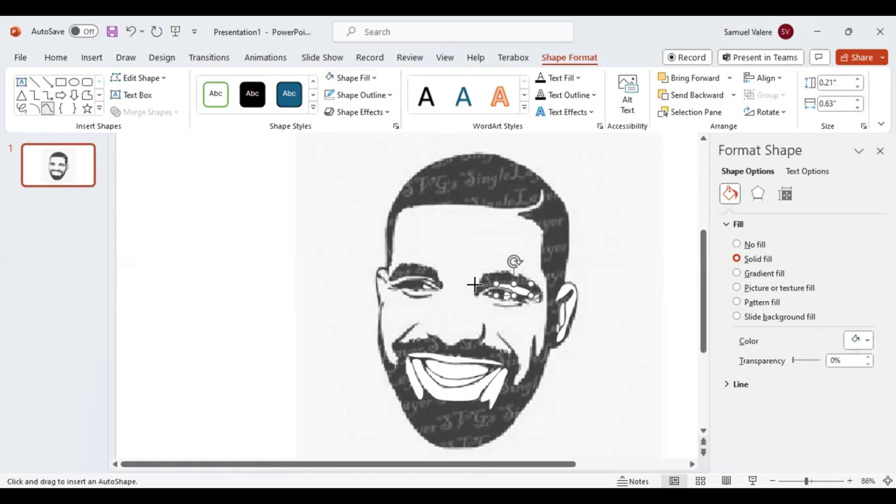
key(Escape)
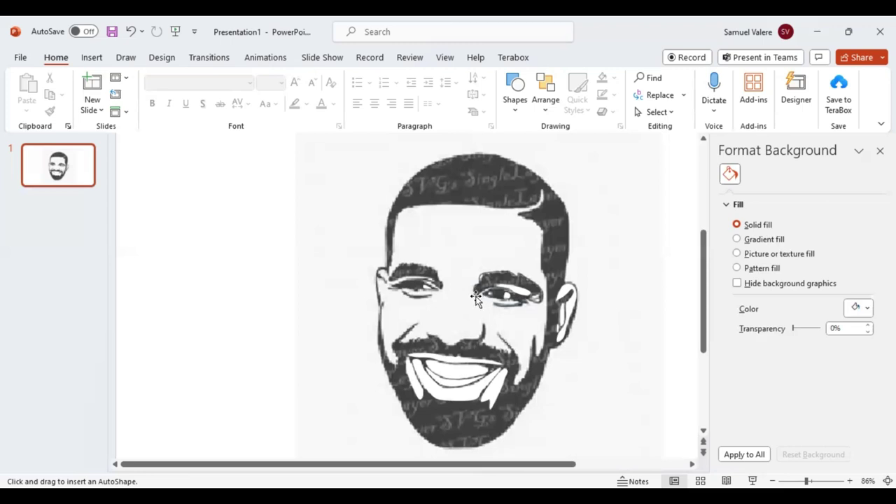
Close the traced right eyebrow-and-eye shape and fill it solid black.
click(476, 297)
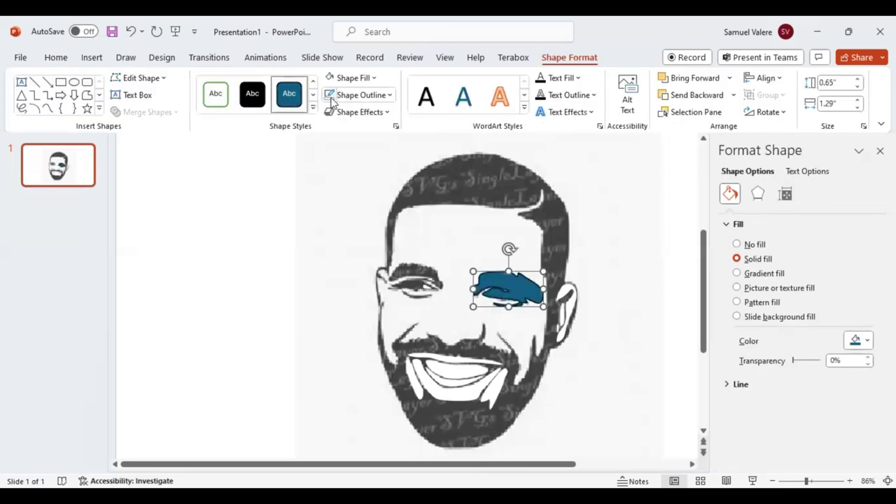
click(332, 79)
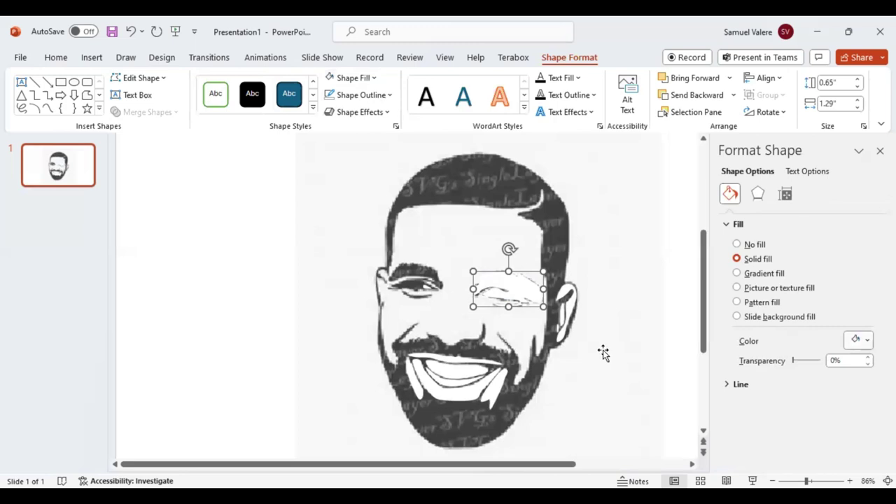
key(F4)
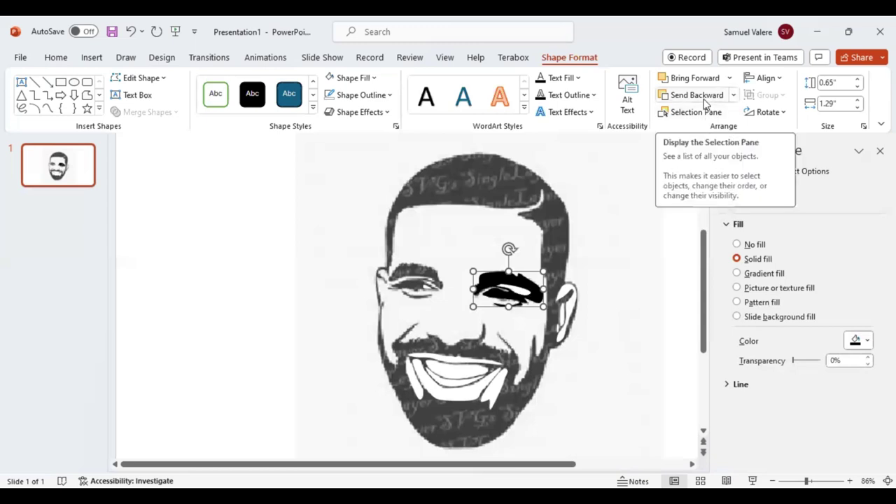
Use Send Backward then Bring Forward so the black eye shape sits in front of the photo.
click(705, 103)
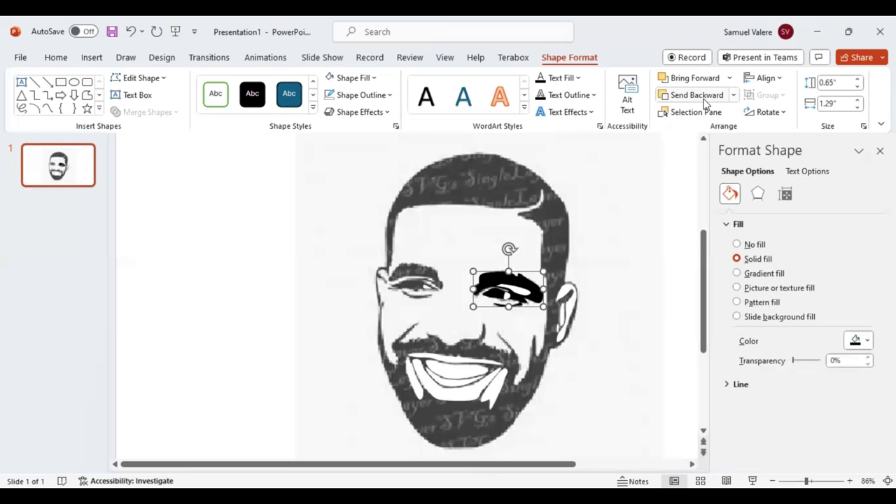
click(704, 100)
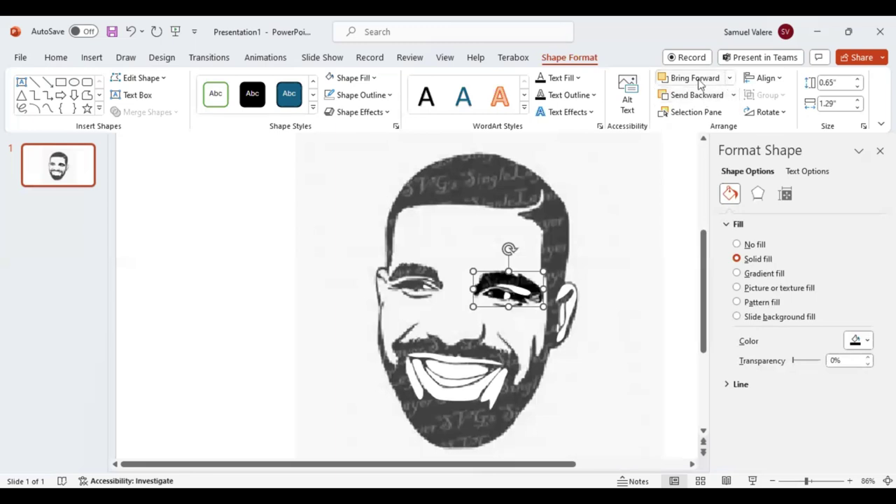
click(697, 78)
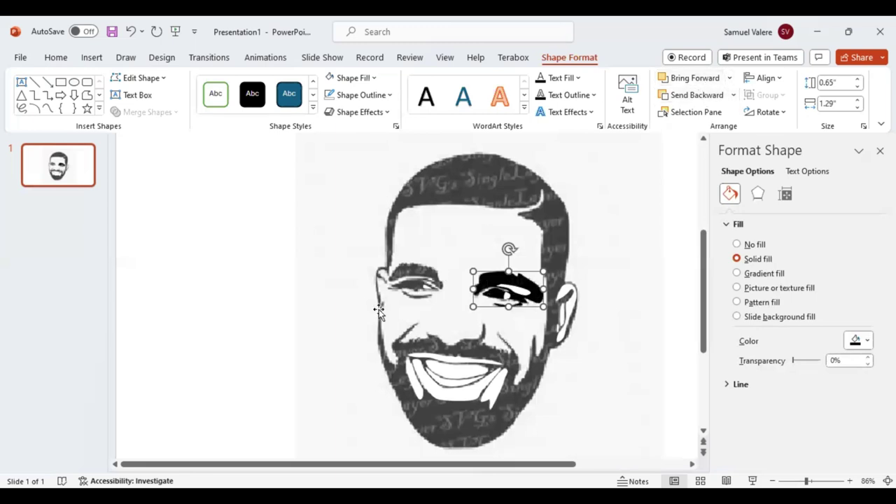
click(47, 108)
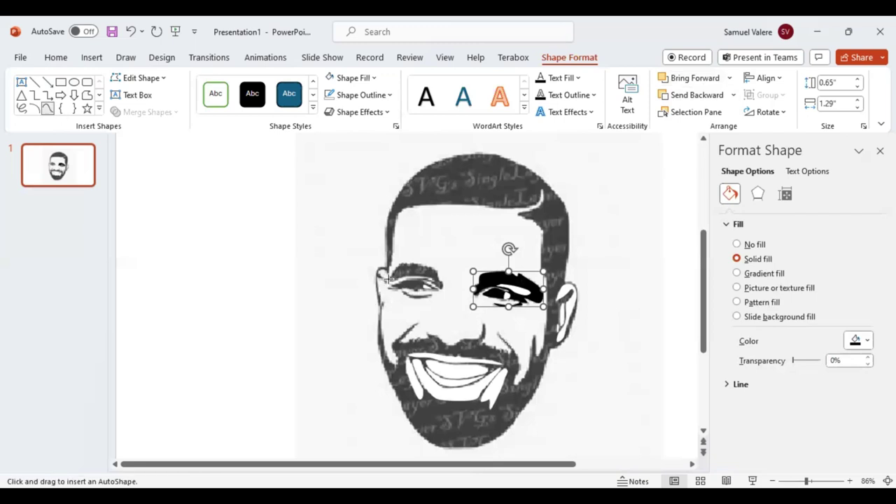
click(400, 266)
key(Escape)
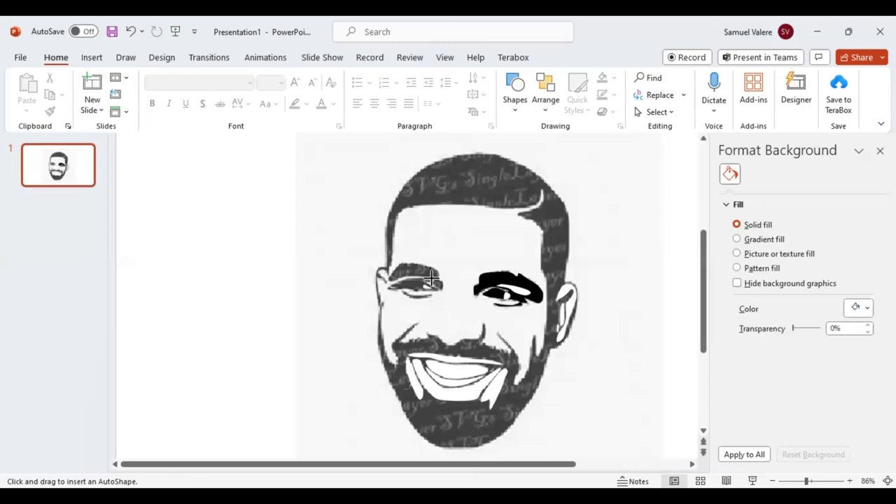
Close the traced left eyebrow shape and send it one layer back.
click(392, 278)
click(389, 280)
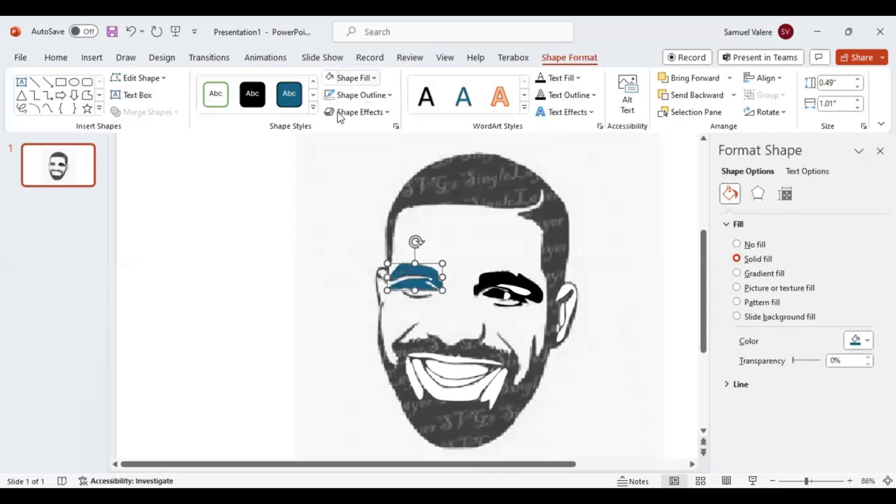
click(706, 98)
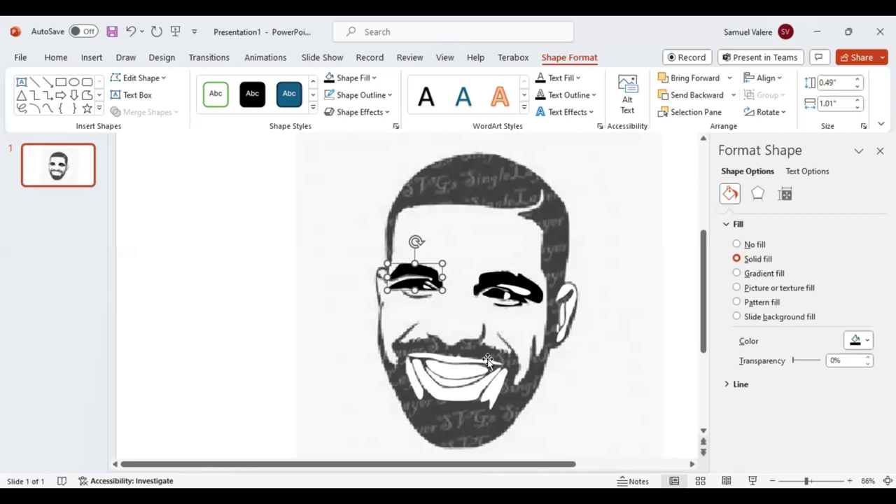
click(46, 109)
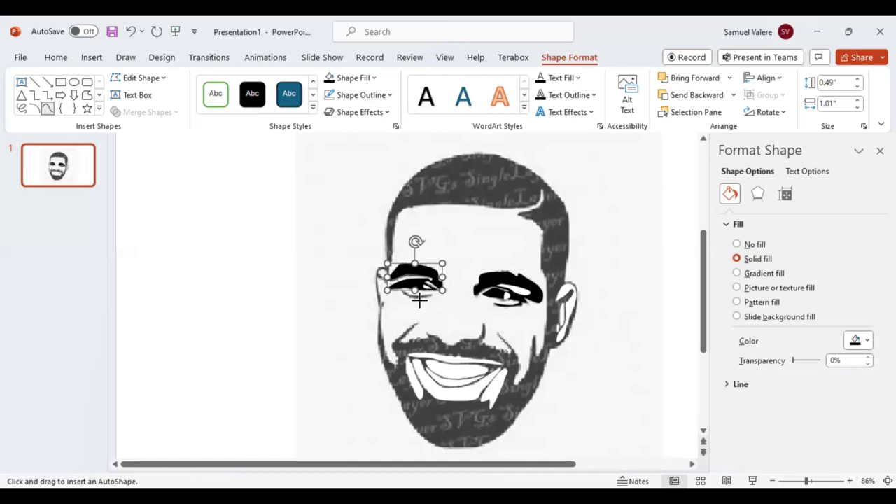
key(Escape)
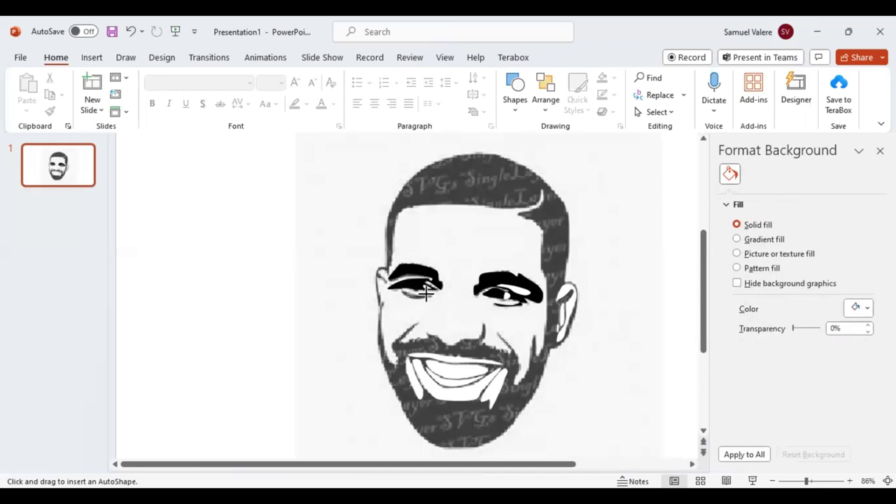
Draw a curved line under the left eye.
click(430, 293)
double_click(431, 299)
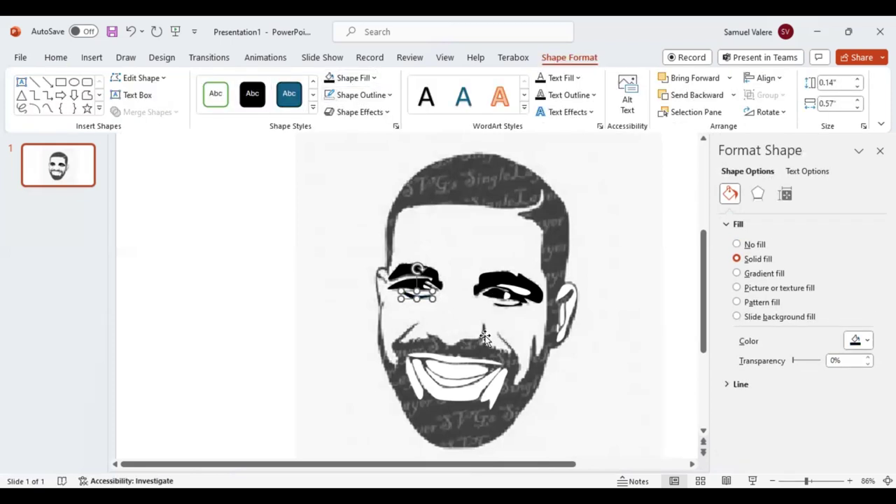
click(48, 109)
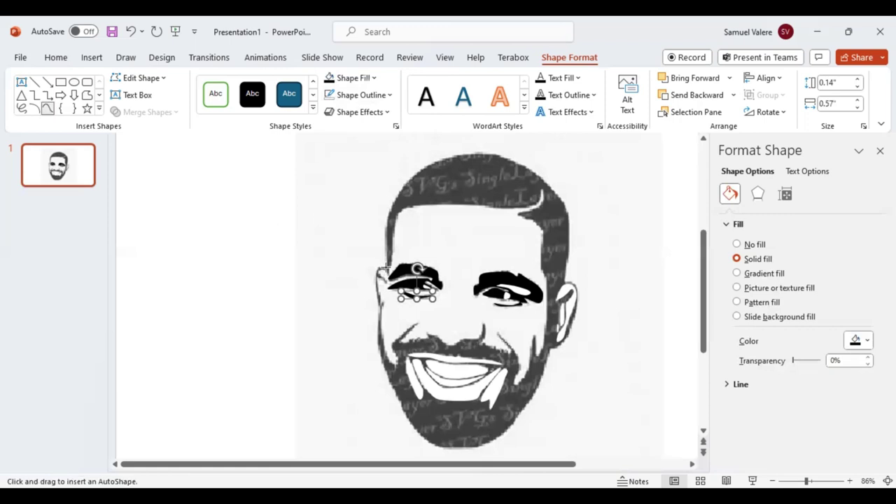
key(Escape)
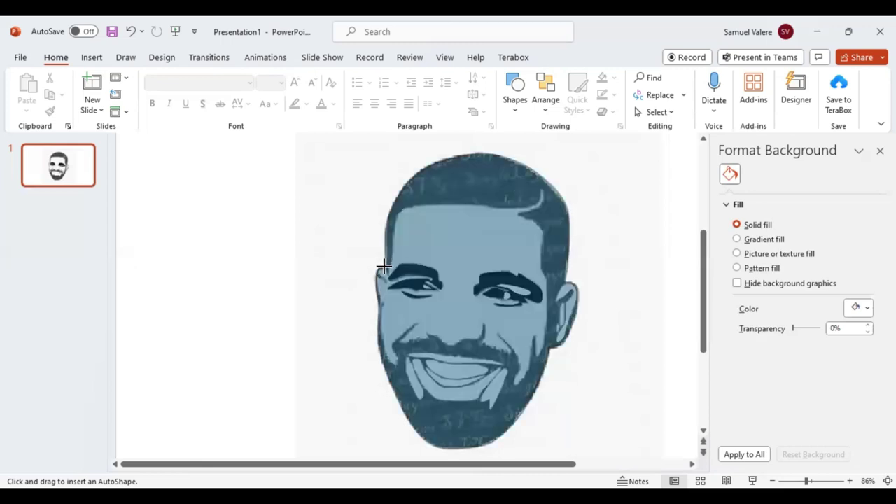
Fill the finished head outline solid black, then drag the reference photo into the top-right corner.
click(330, 82)
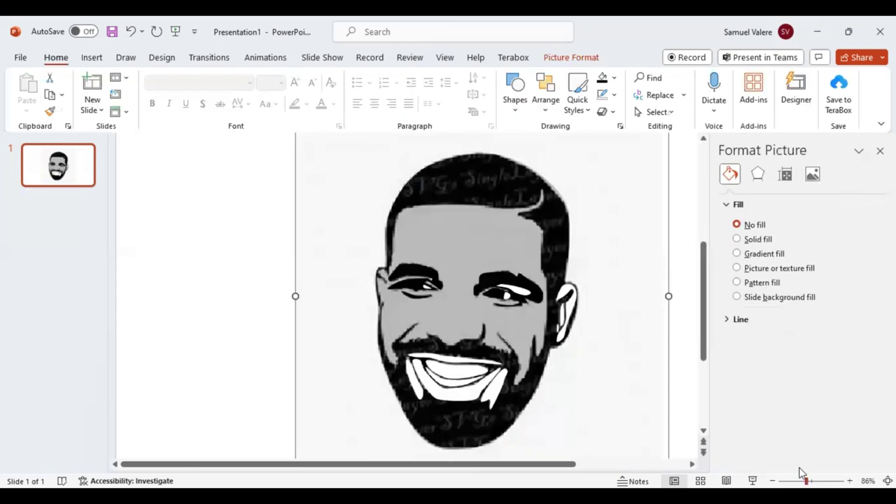
drag(803, 474, 800, 481)
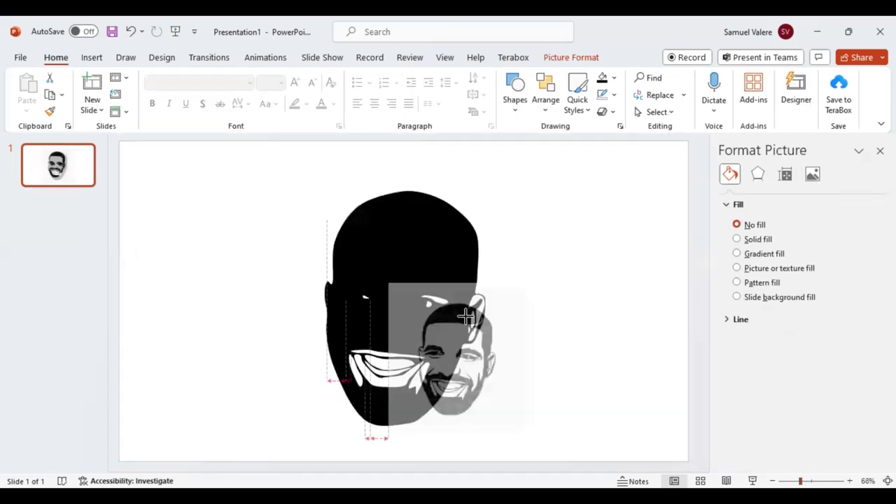
drag(465, 316, 603, 333)
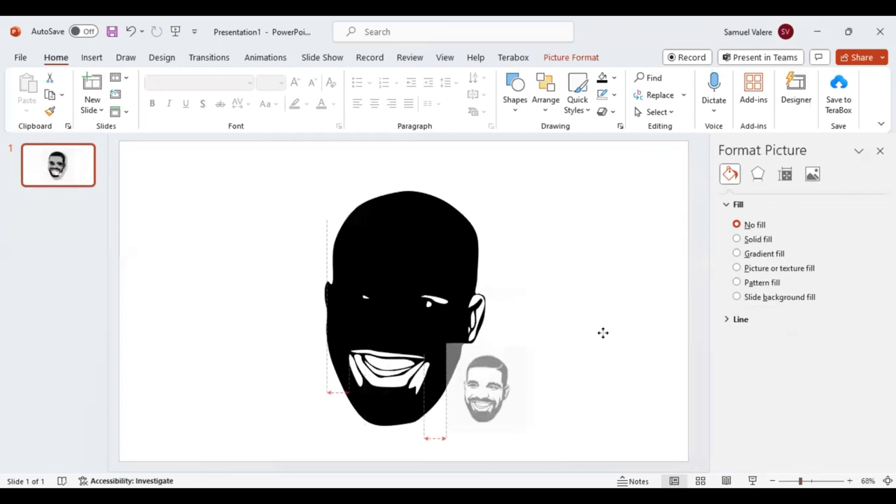
click(813, 174)
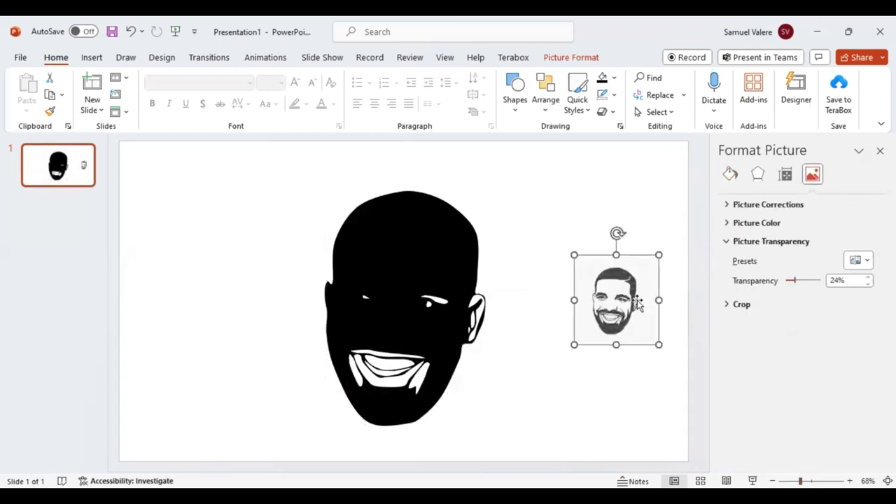
key(ctrl+z)
drag(627, 294, 657, 199)
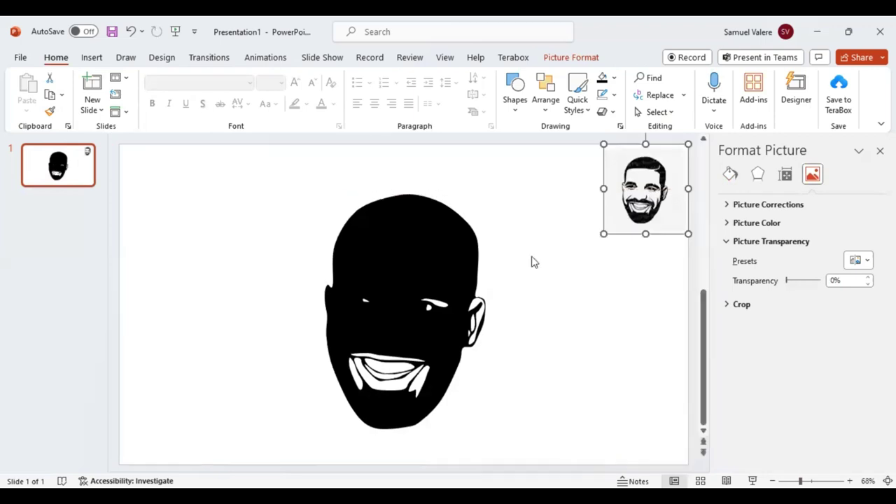
click(537, 205)
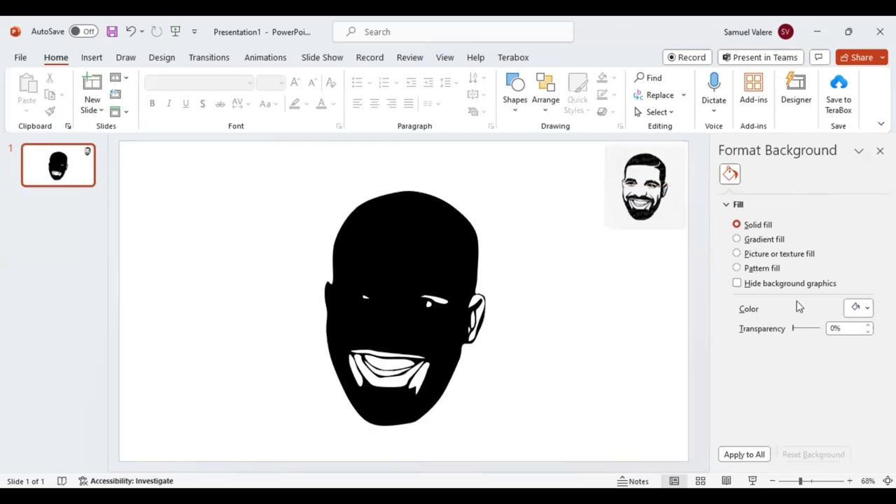
Make the slide background medium grey and select the transparent inner face shape.
click(863, 311)
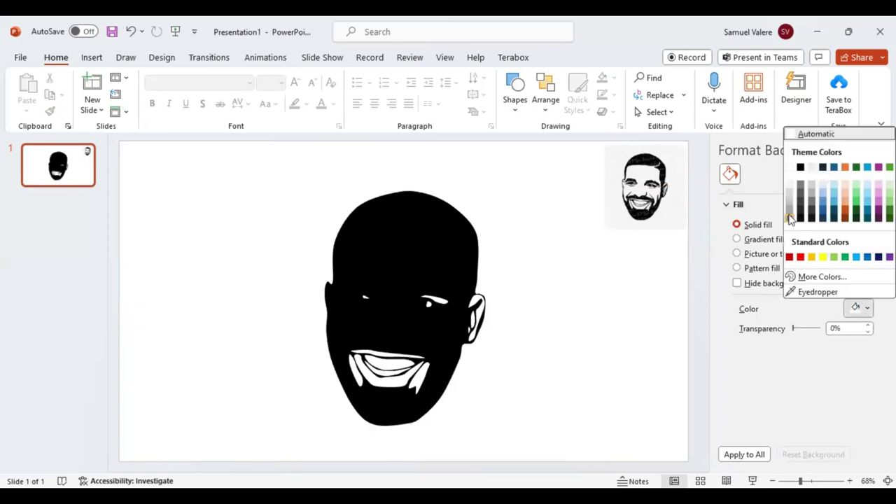
click(790, 219)
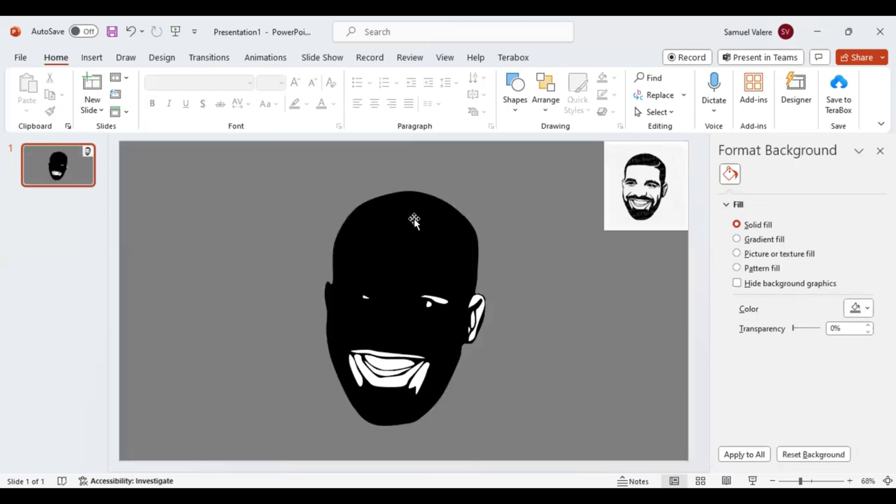
click(391, 290)
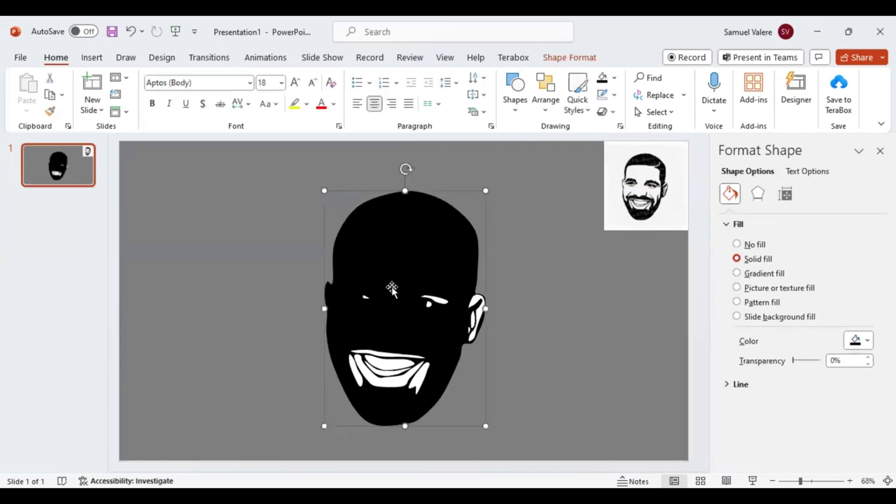
click(392, 287)
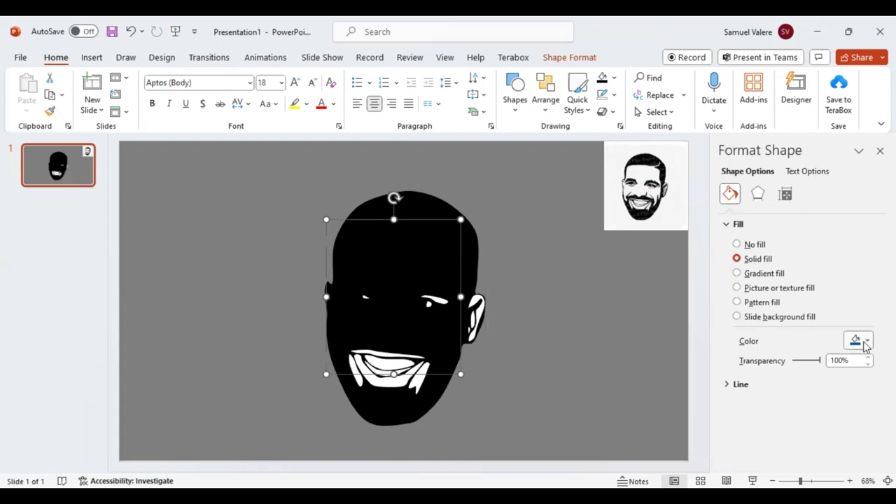
Set the inner face shape's fill to 0% transparency so it shows opaque white.
key(ctrl+z)
click(546, 101)
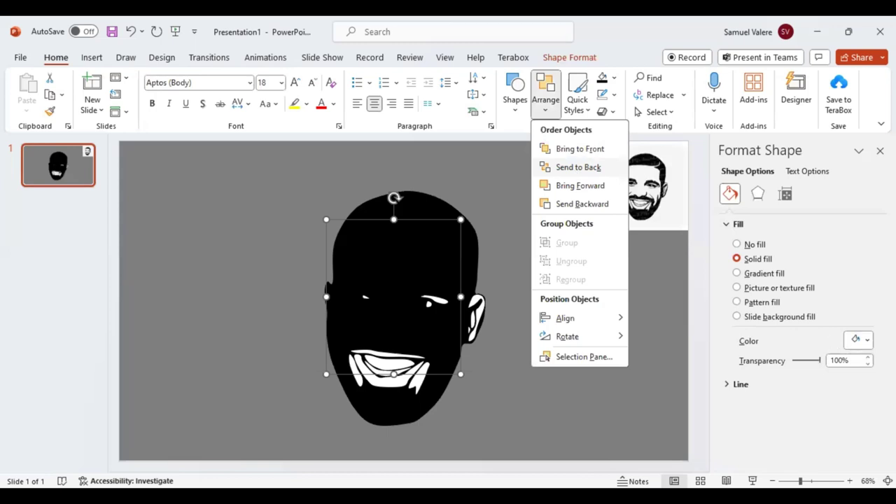
click(870, 342)
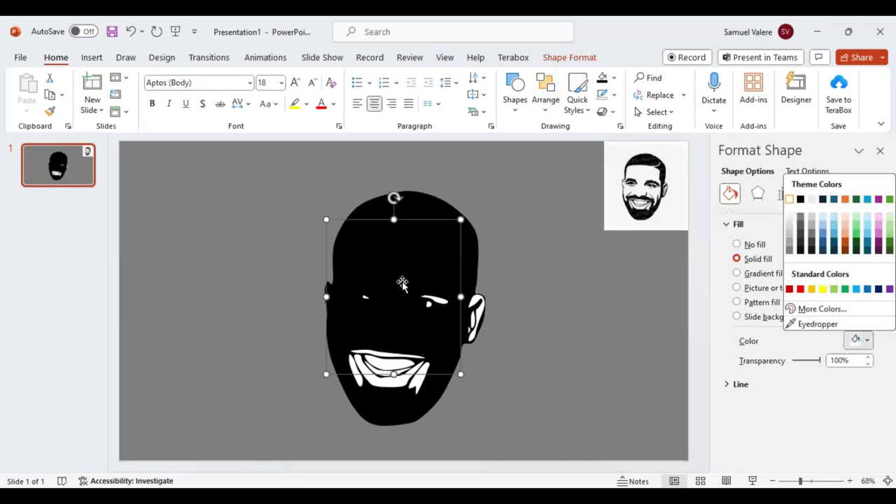
click(553, 60)
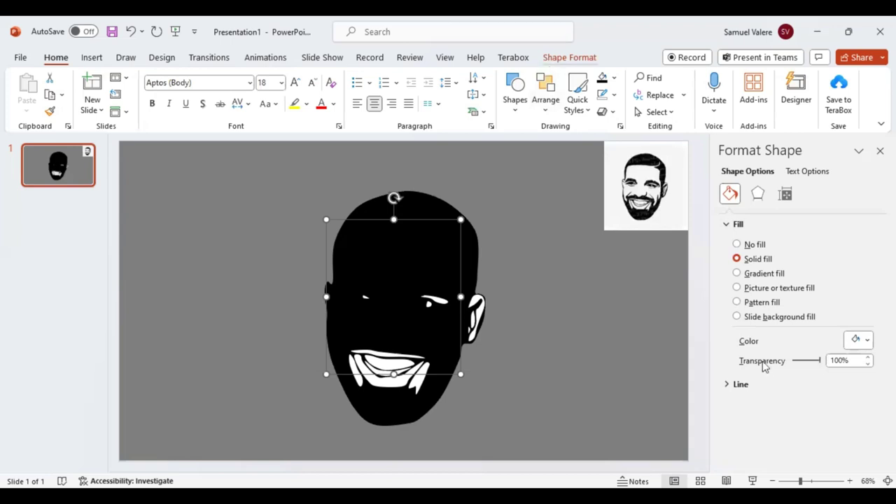
key(ctrl+z)
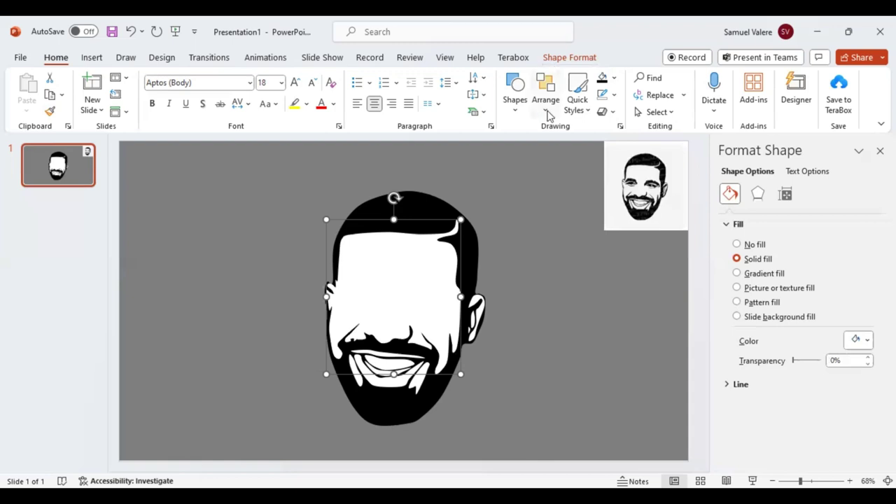
Send the white face shape behind the eye pieces and nudge one small eye shape slightly right.
click(547, 112)
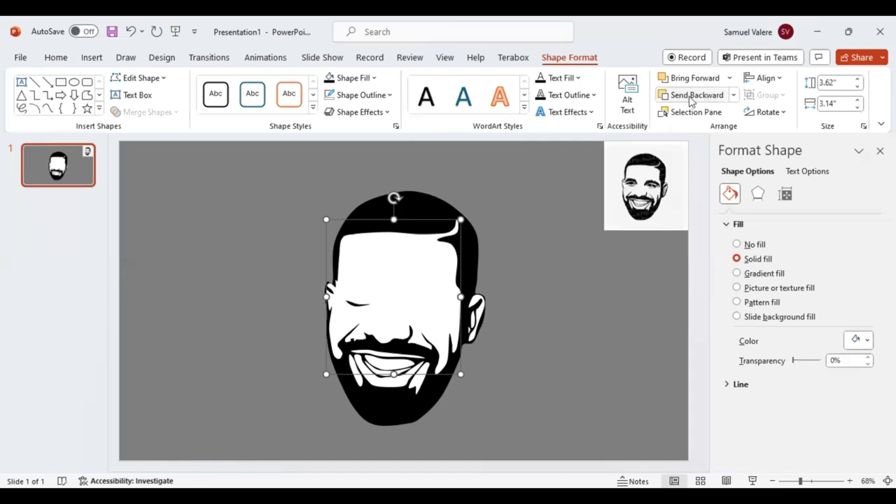
click(691, 98)
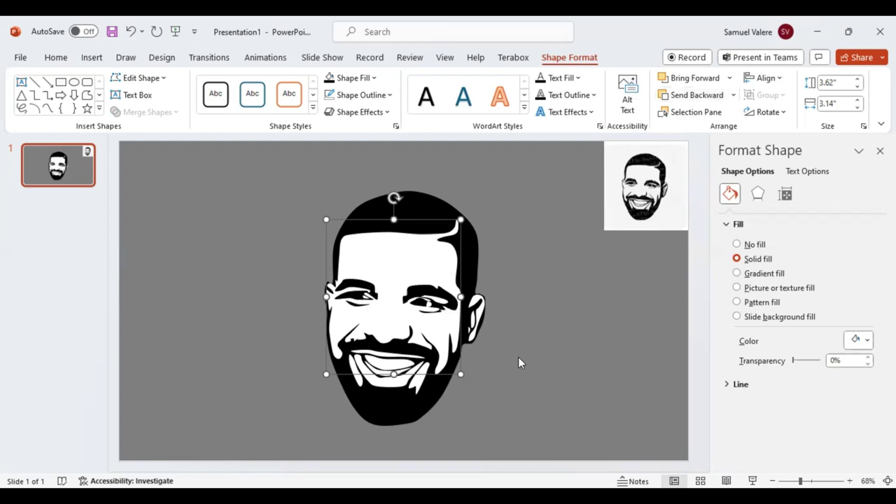
click(430, 308)
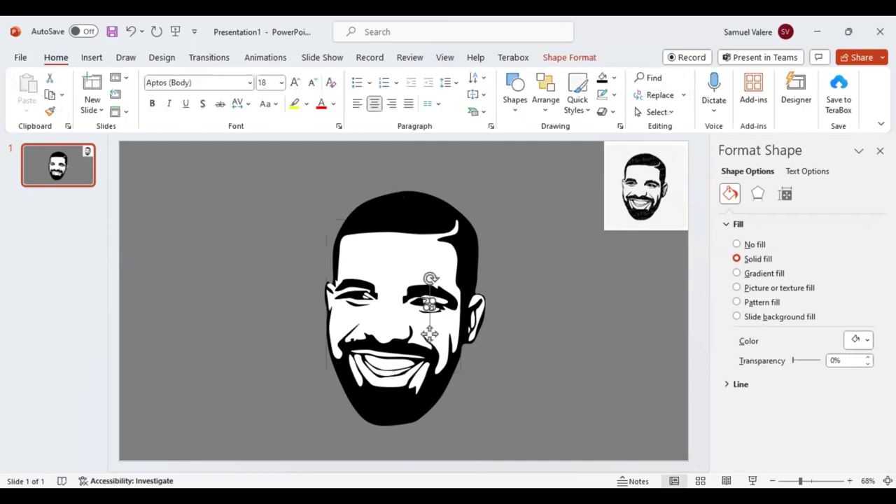
click(542, 389)
click(430, 302)
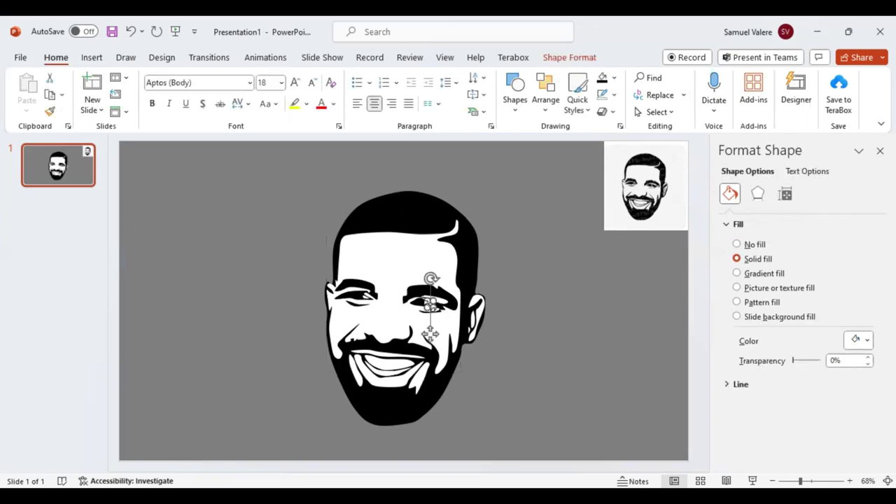
drag(430, 334, 432, 335)
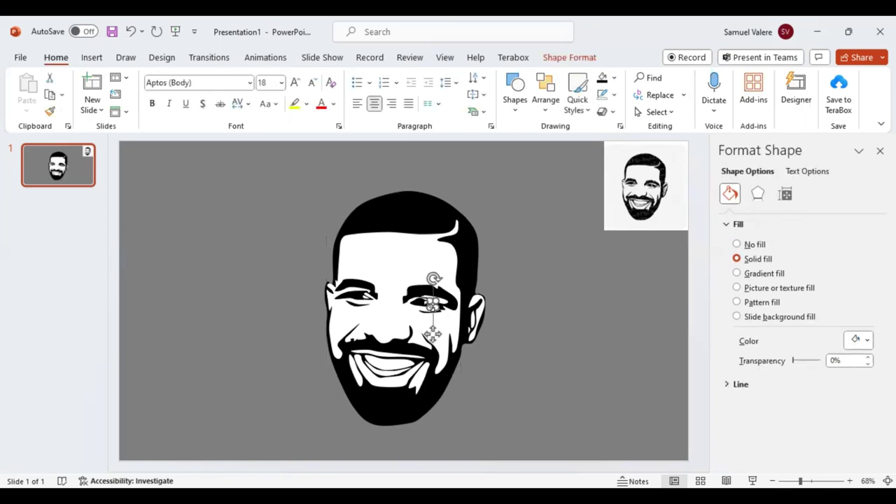
click(432, 306)
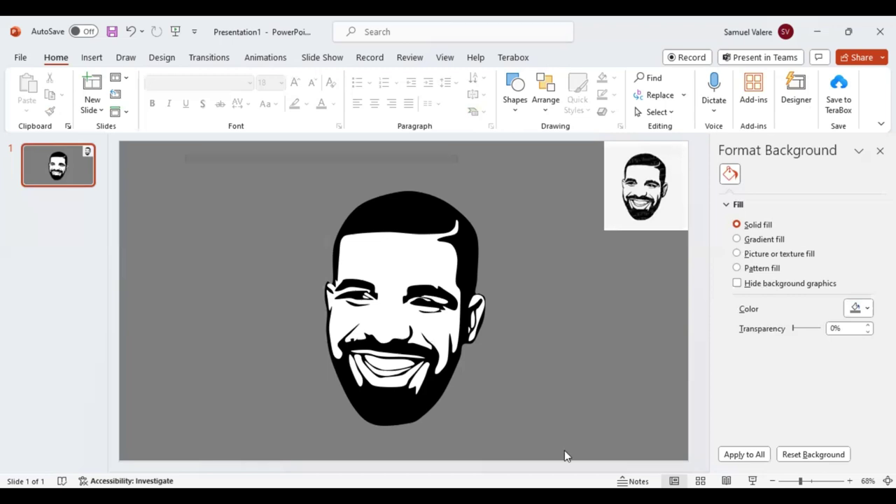
Select all portrait shapes, group them with Ctrl+G, and drag the group up along the centre.
key(ctrl+a)
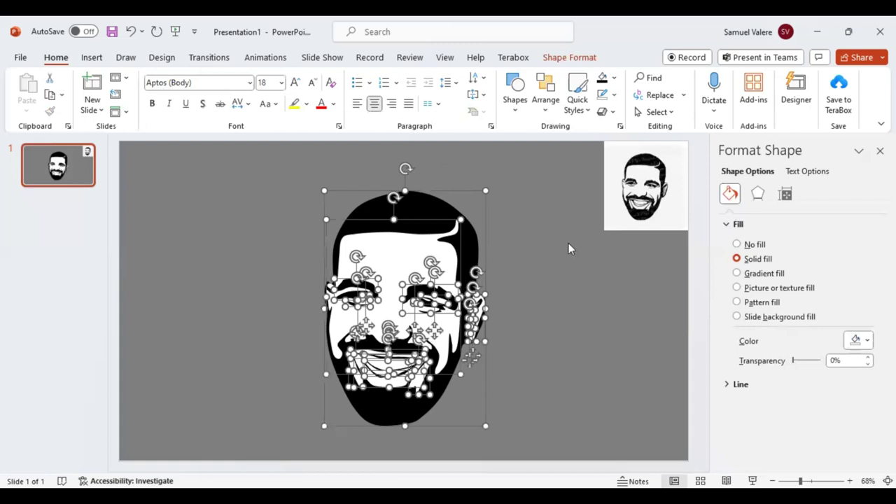
key(ctrl+g)
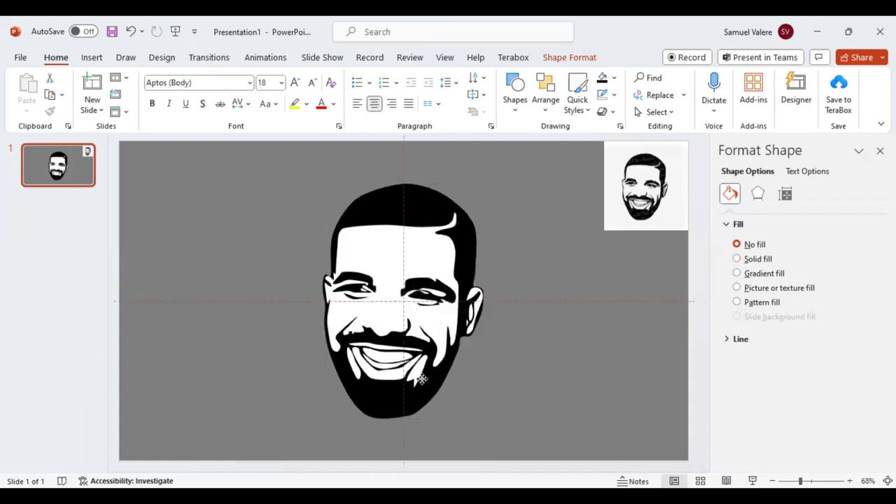
drag(420, 381, 420, 356)
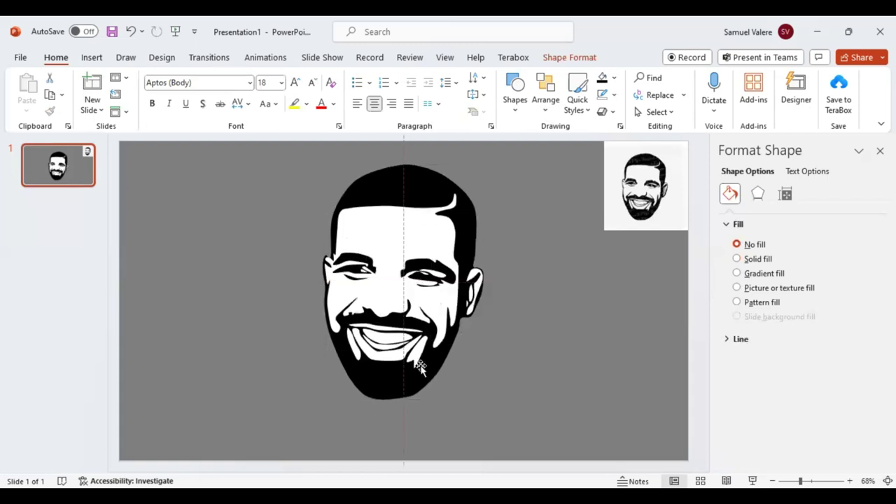
click(92, 59)
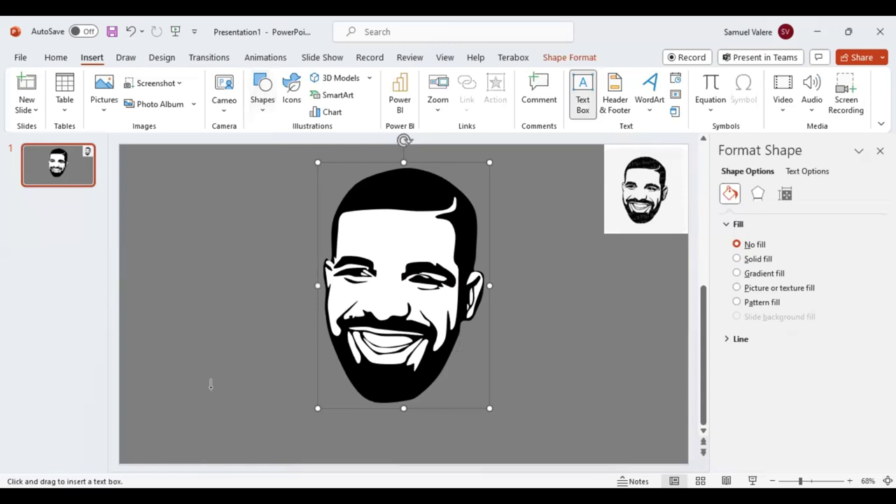
Add a text box reading DRAKE below the chin, shrink it to 80 pt, and widen it to one line.
mouse_move(215, 382)
mouse_down()
mouse_move(251, 383)
mouse_move(360, 436)
mouse_up()
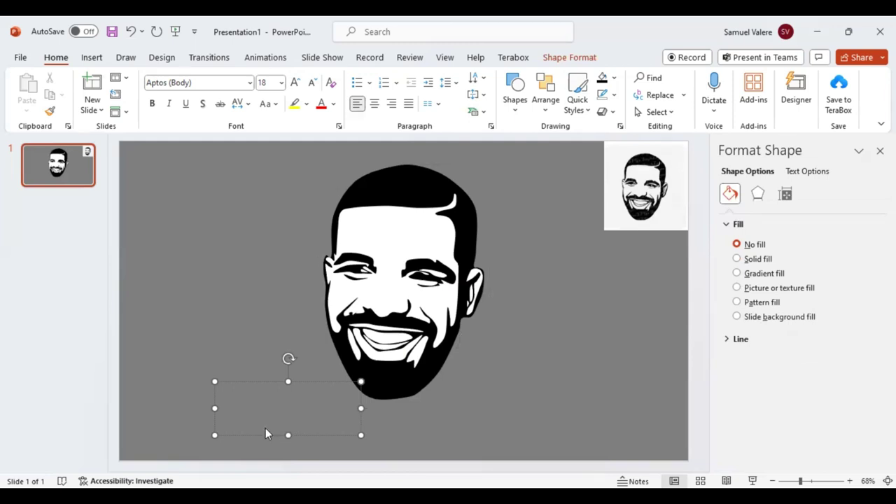
text(DR)
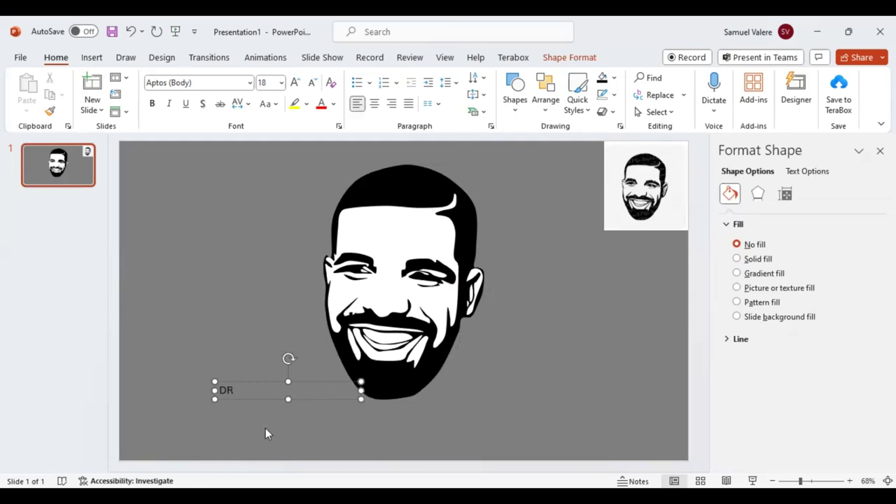
text(A)
text(KE)
key(ctrl+a)
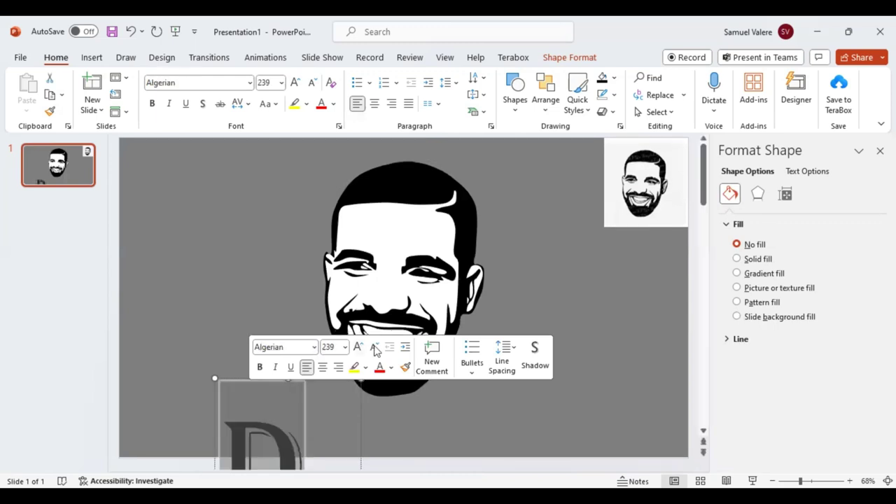
click(375, 348)
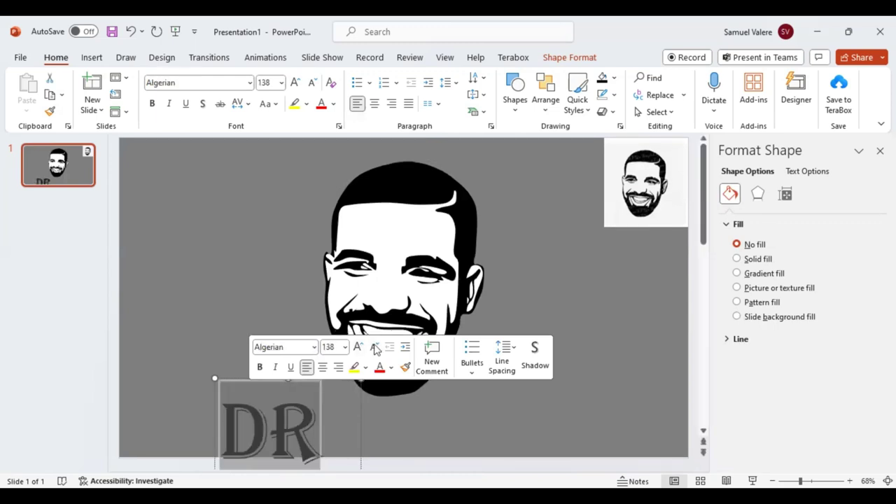
click(375, 348)
click(376, 348)
click(375, 348)
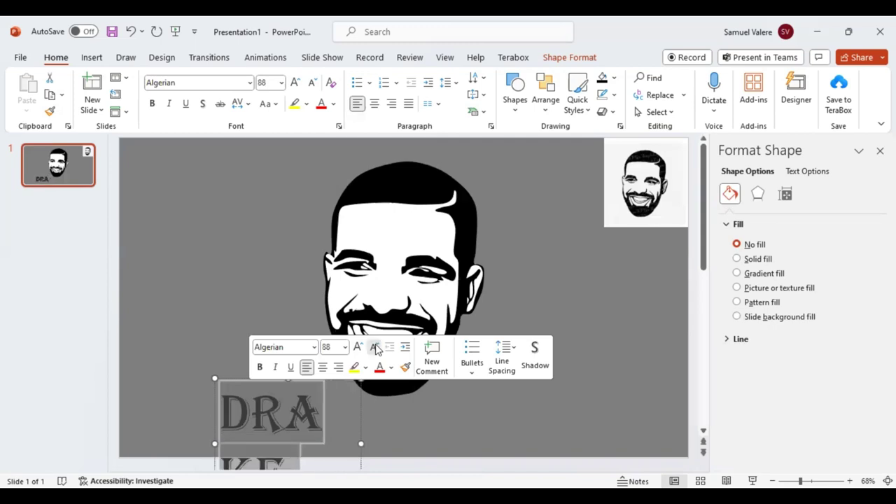
click(375, 348)
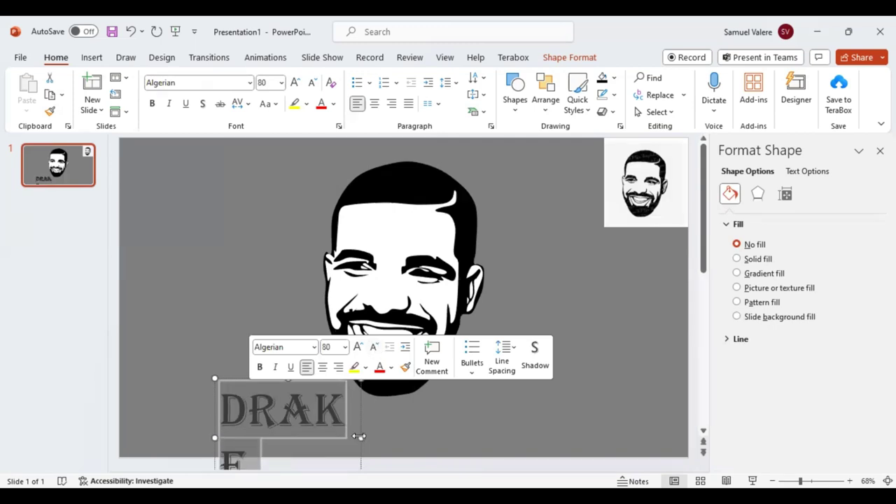
drag(359, 436, 404, 436)
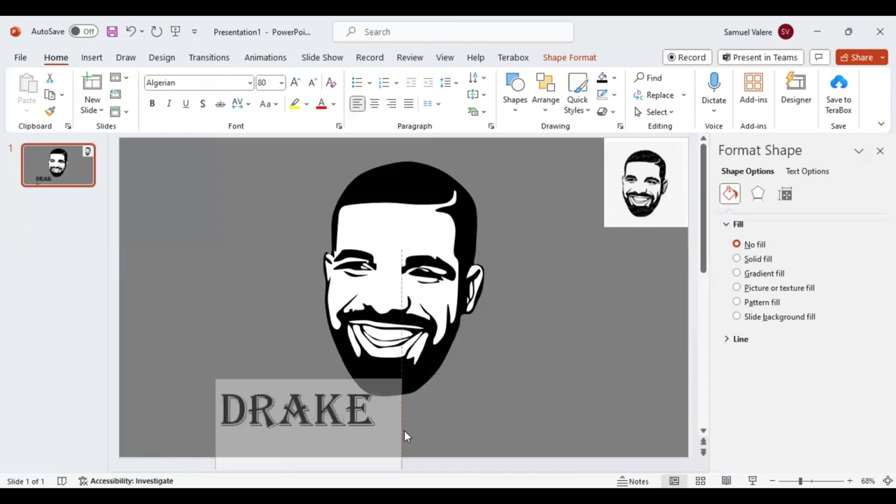
drag(399, 409, 383, 409)
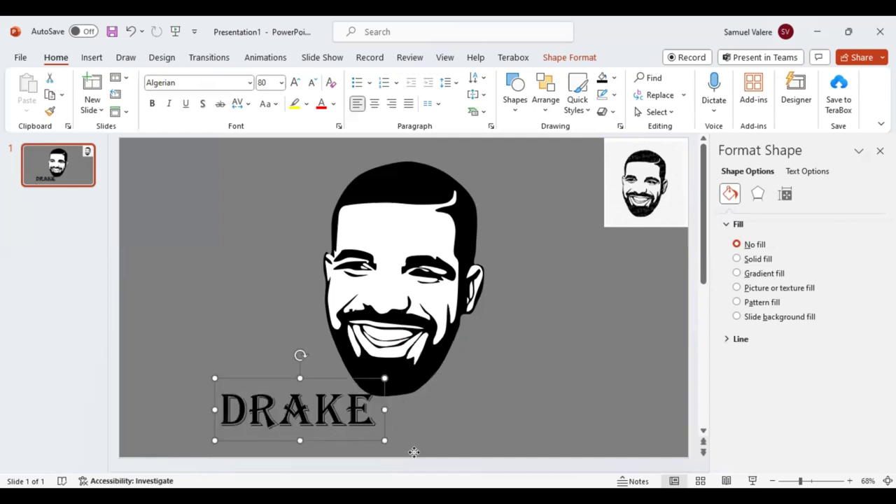